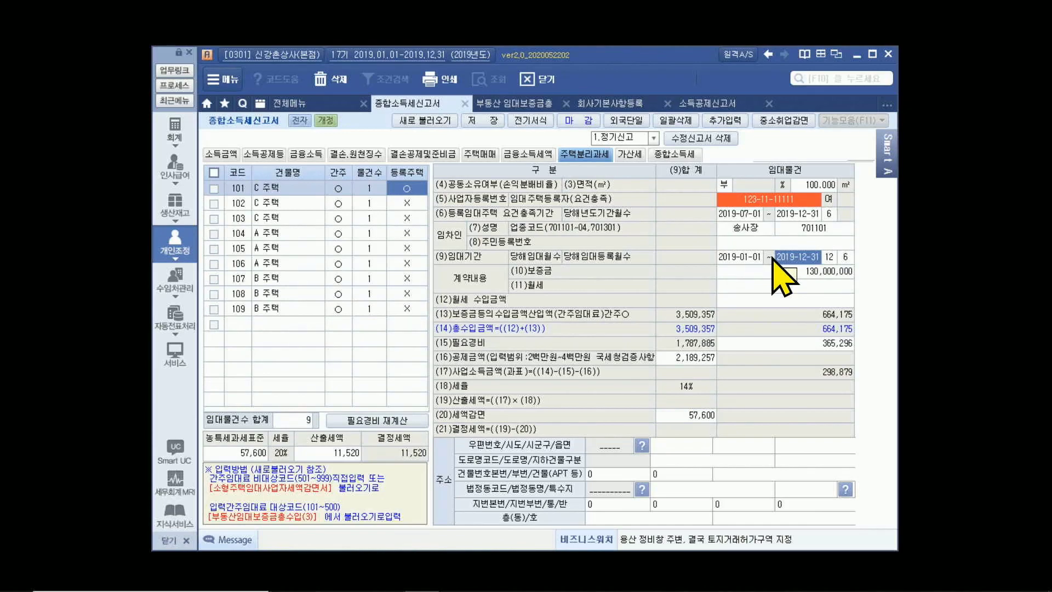
Read the registered-rental requirement period rule in the layout image and compare it with house 101's rental and requirement period dates
{"action": "mouse_move", "coordinate": [425, 587]}
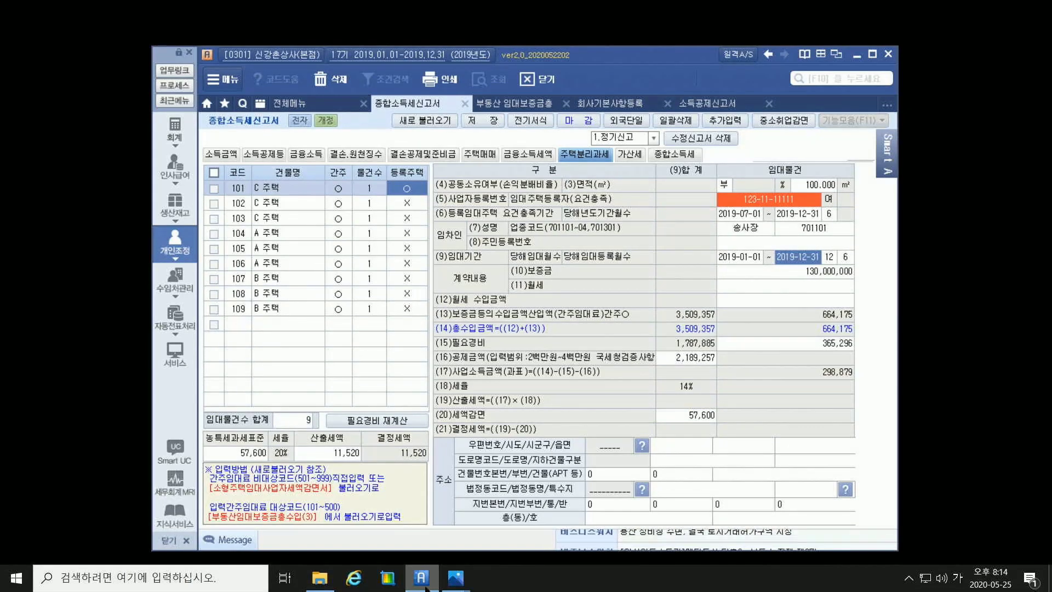
{"action": "left_click", "coordinate": [417, 542]}
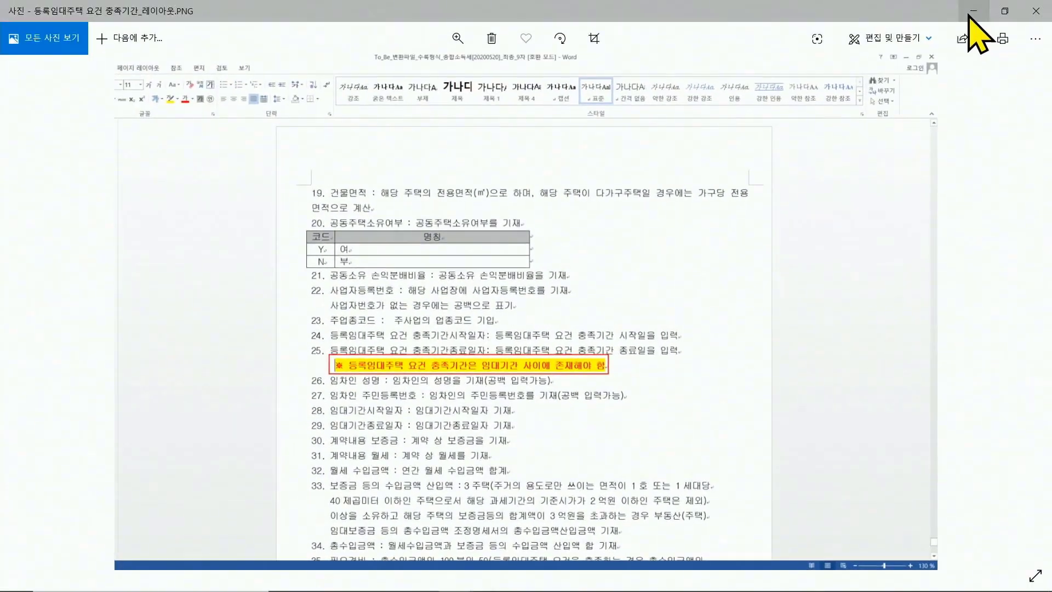
{"action": "left_click", "coordinate": [971, 15]}
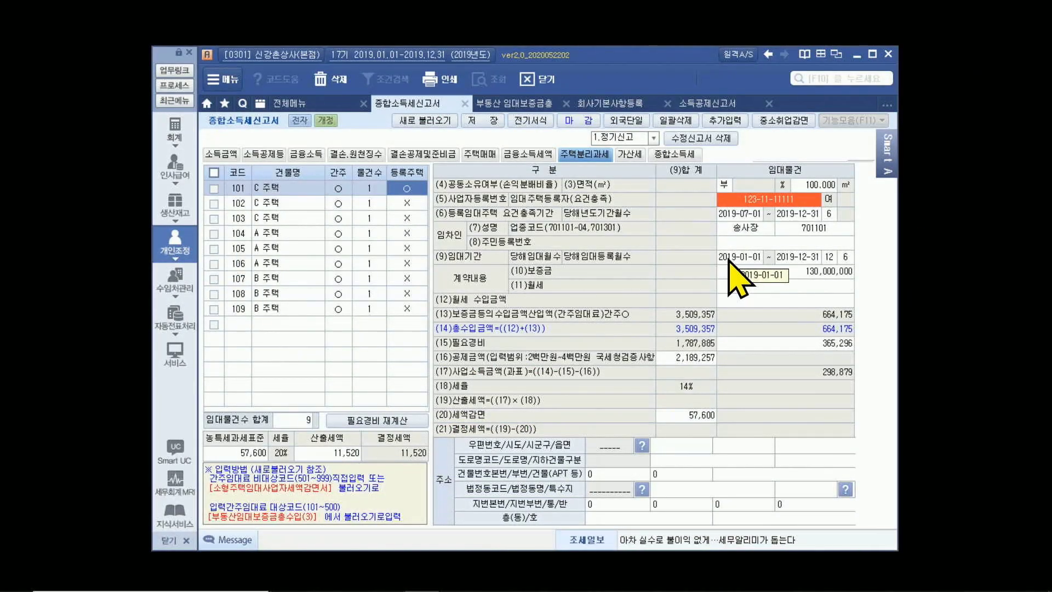
{"action": "left_click", "coordinate": [728, 258]}
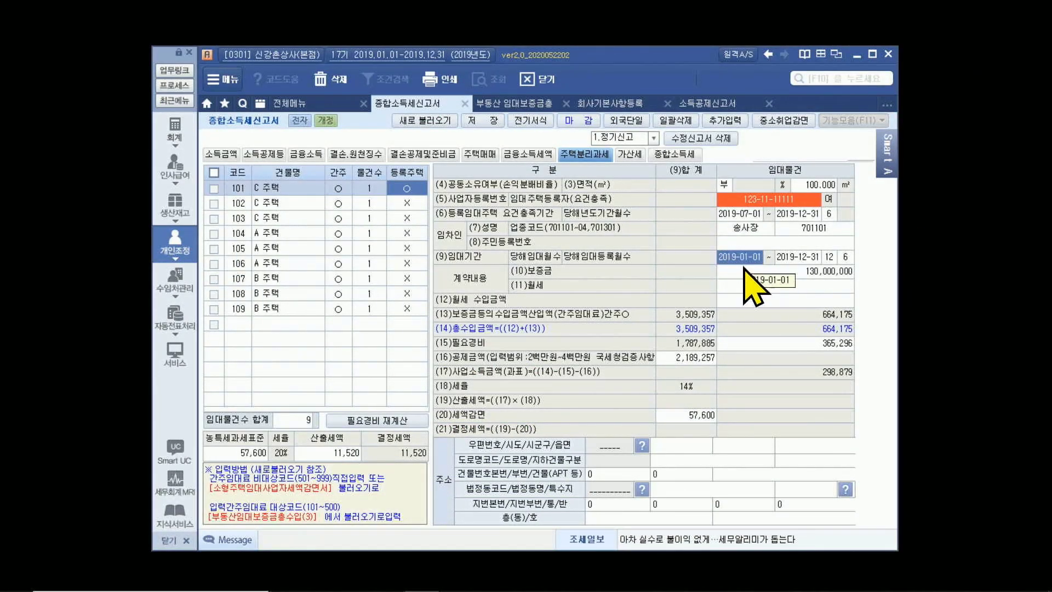
{"action": "left_click", "coordinate": [789, 257]}
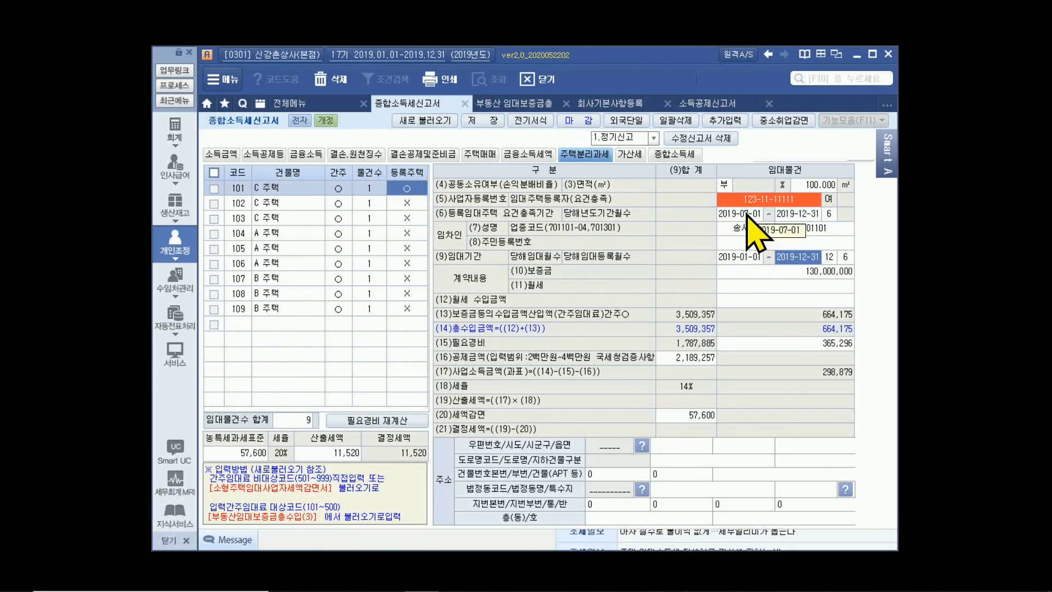
{"action": "left_click", "coordinate": [789, 214]}
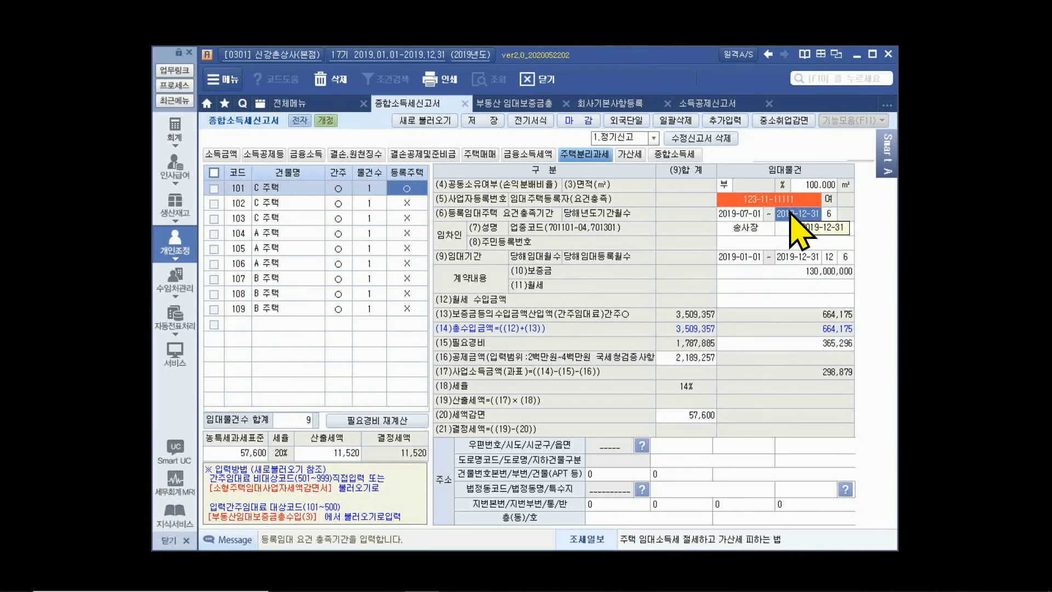
Set the start of house 101's registered-rental requirement period (6) to 2019-01-01
{"action": "left_click", "coordinate": [737, 214]}
{"action": "key", "text": "BackSpace"}
{"action": "key", "text": "BackSpace"}
{"action": "key", "text": "BackSpace"}
{"action": "key", "text": "BackSpace"}
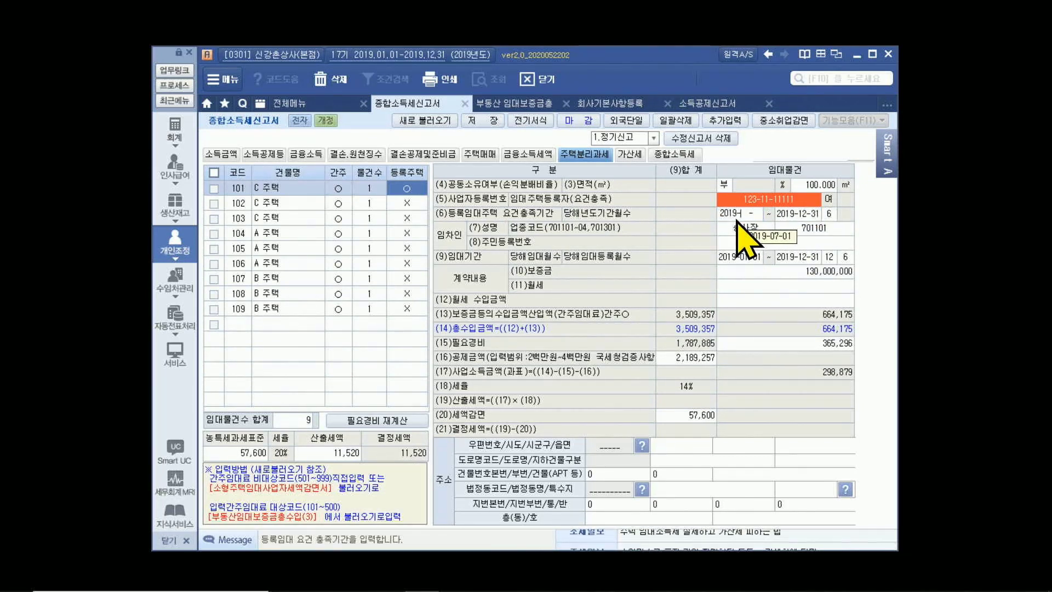
{"action": "type", "text": "0101"}
{"action": "key", "text": "Return"}
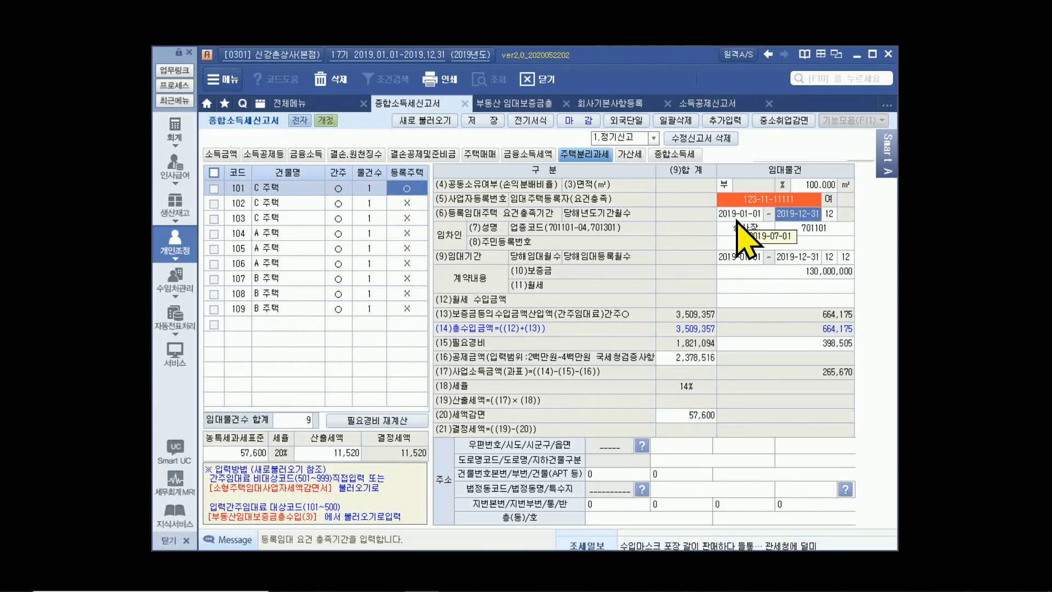
Set the start of house 101's rental period (9) to 2019-07-01
{"action": "left_click", "coordinate": [747, 261]}
{"action": "left_click", "coordinate": [747, 260]}
{"action": "key", "text": "BackSpace"}
{"action": "key", "text": "BackSpace"}
{"action": "key", "text": "BackSpace"}
{"action": "key", "text": "BackSpace"}
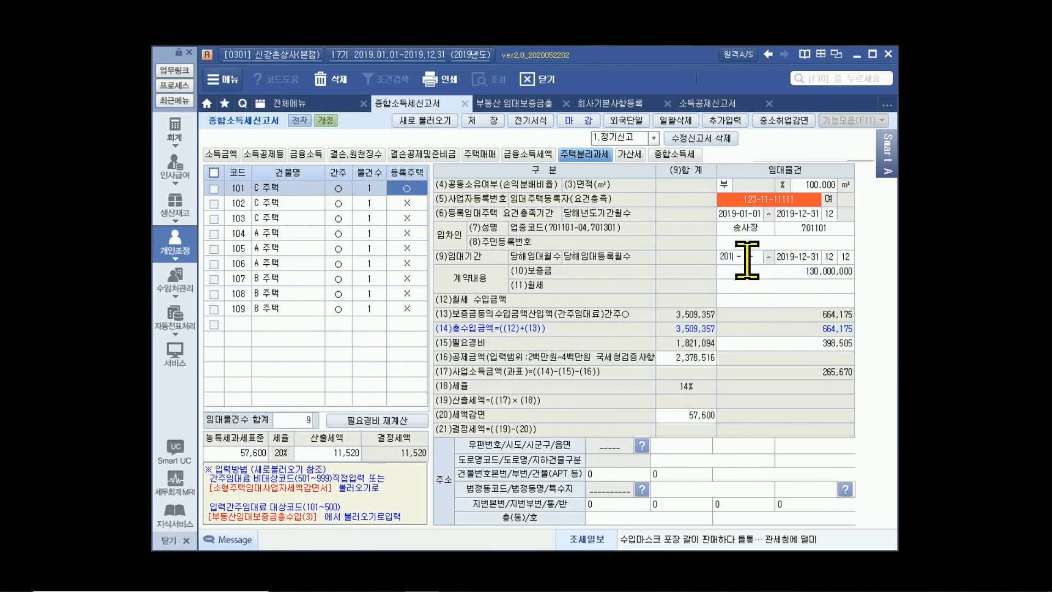
{"action": "type", "text": "07-01"}
{"action": "key", "text": "Return"}
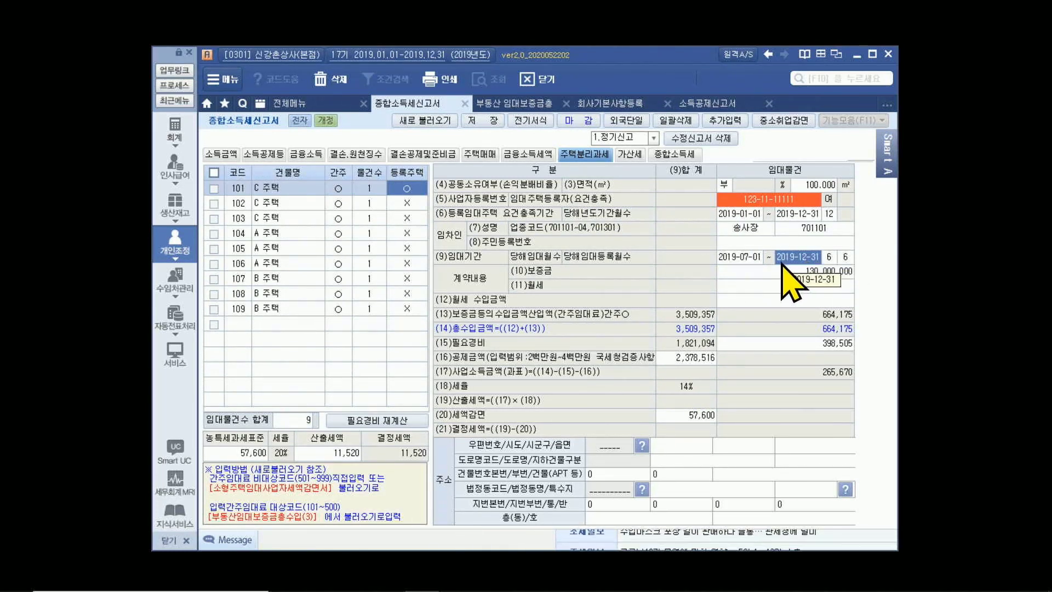
Set the start of house 101's registered-rental requirement period (6) to 2019-07-01 and check both periods' dates
{"action": "left_click", "coordinate": [744, 257]}
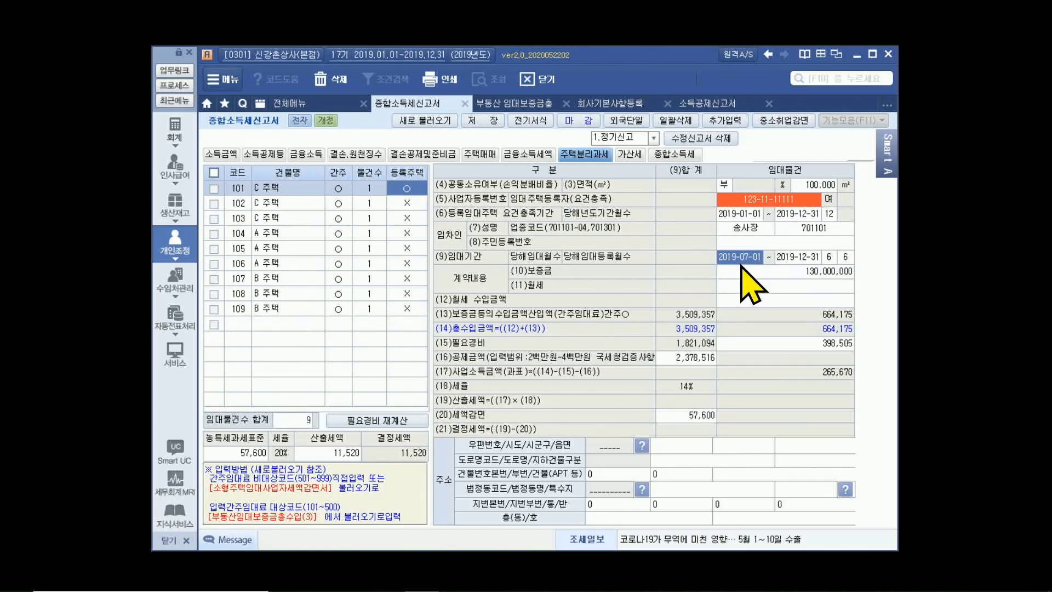
{"action": "left_click", "coordinate": [742, 214]}
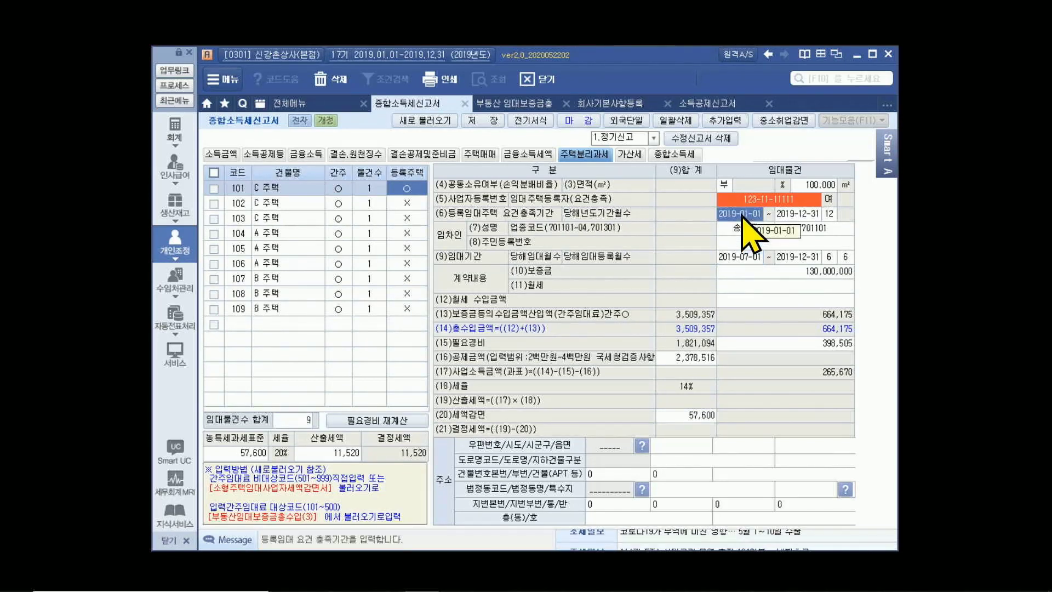
{"action": "type", "text": "50 - -"}
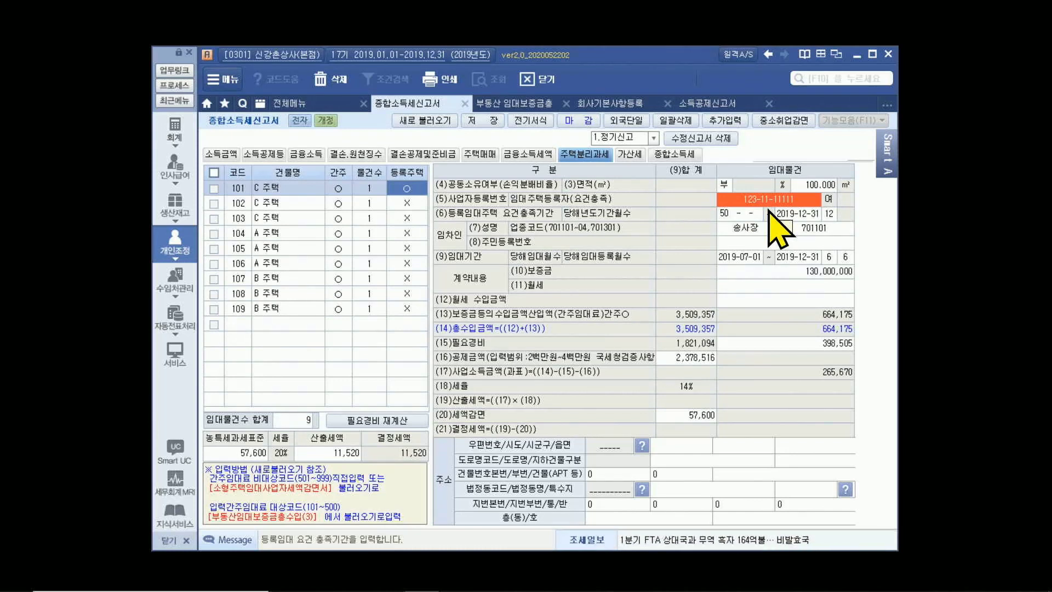
{"action": "key", "text": "BackSpace"}
{"action": "key", "text": "BackSpace"}
{"action": "type", "text": "2019-07-0"}
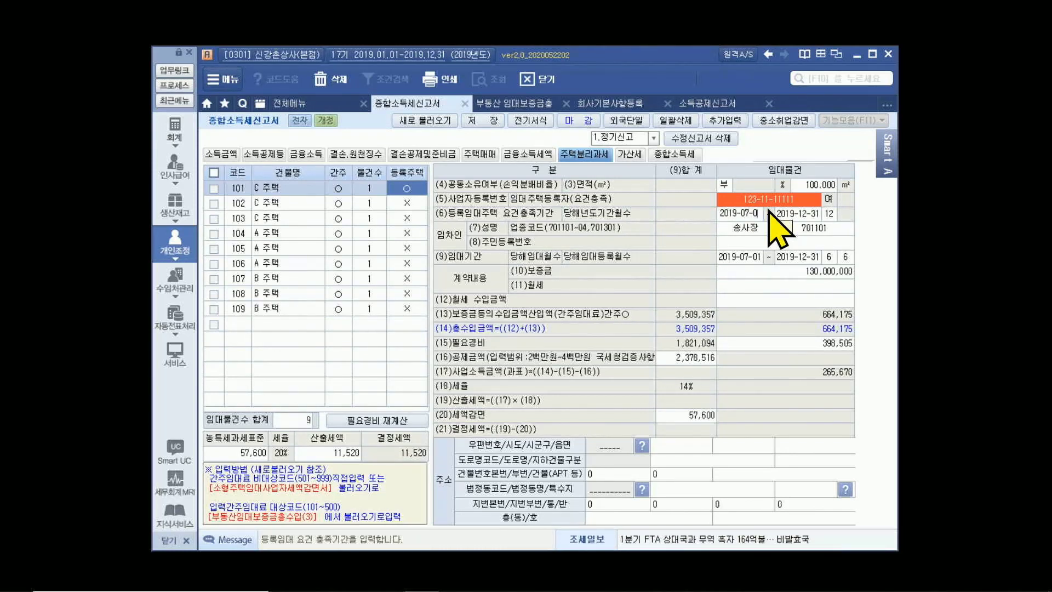
{"action": "type", "text": "1"}
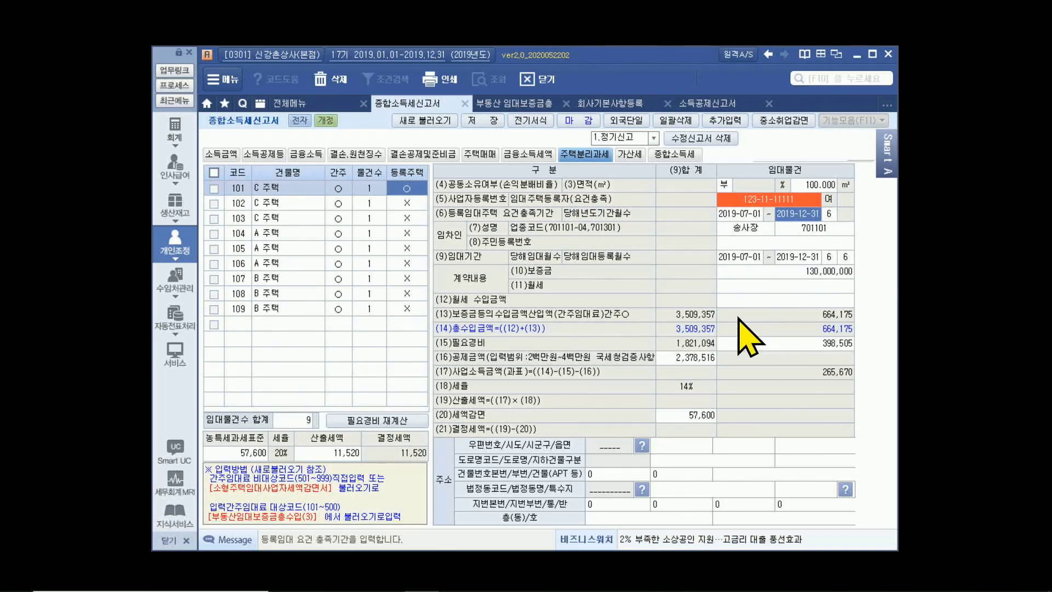
{"action": "left_click", "coordinate": [739, 214]}
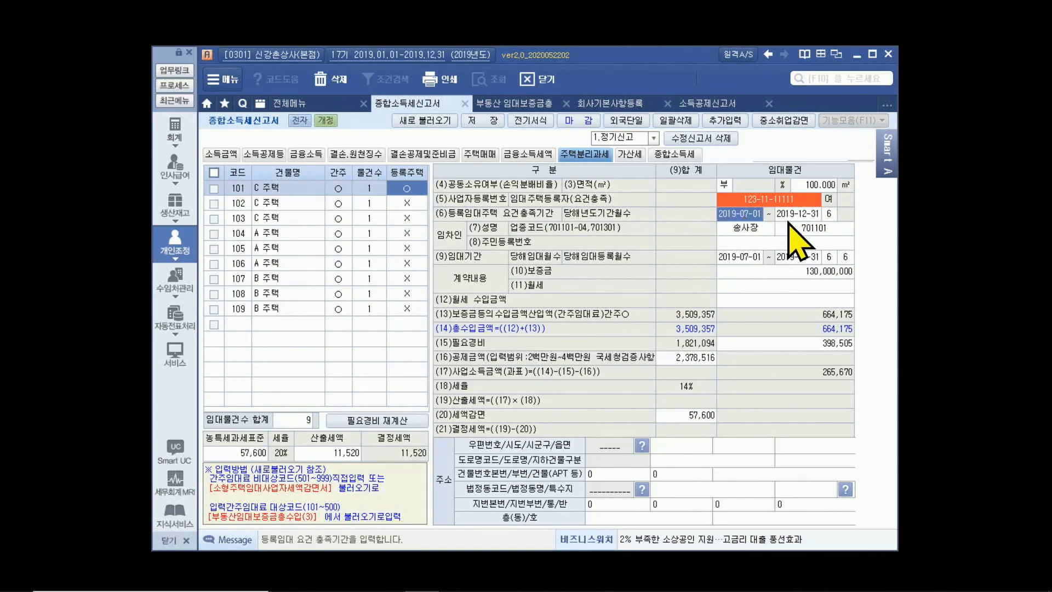
{"action": "left_click", "coordinate": [792, 213]}
{"action": "key", "text": "Return"}
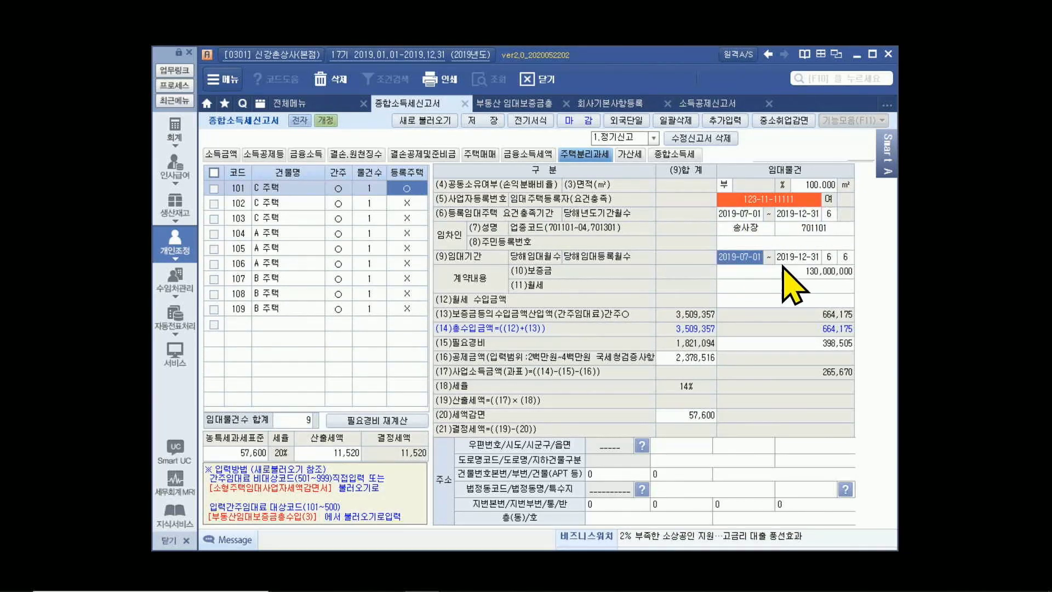
{"action": "key", "text": "Return"}
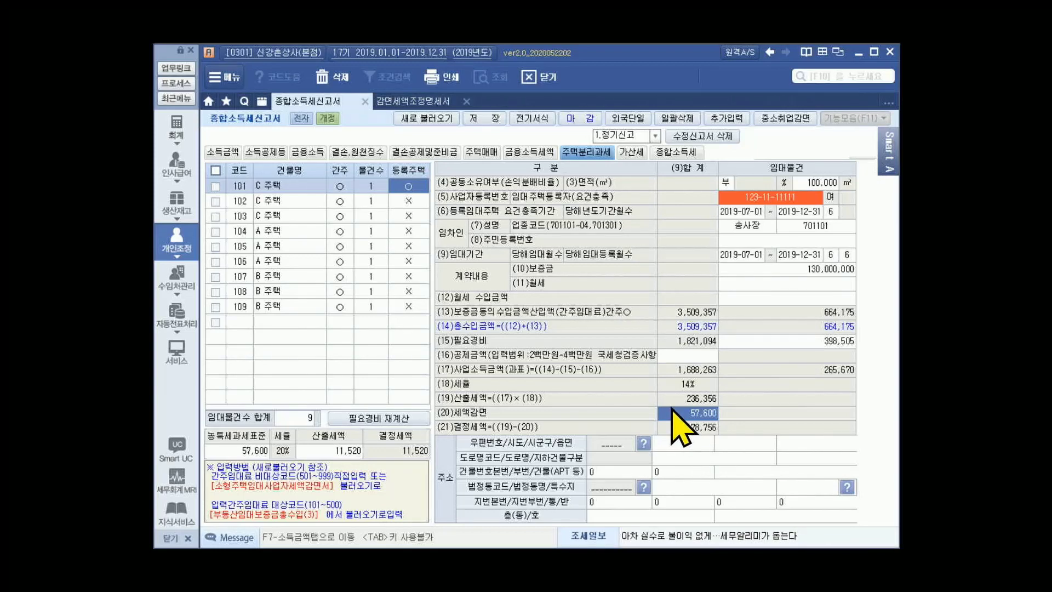
Reload the rural special tax base and reduction amounts into 종합소득세, and select the code 349 small-housing rental reduction row
{"action": "left_click", "coordinate": [679, 152]}
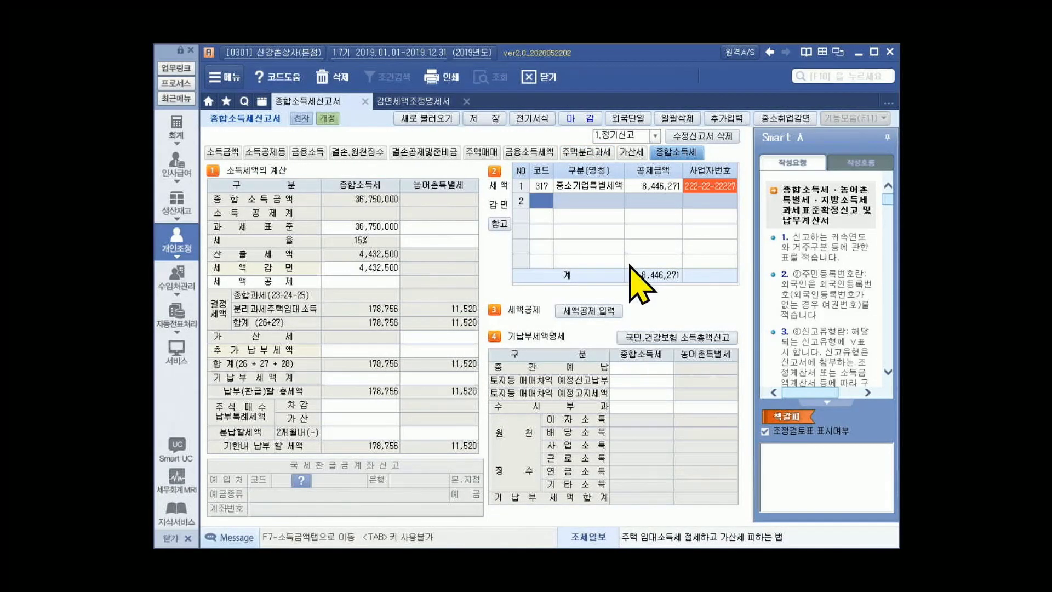
{"action": "left_click", "coordinate": [428, 120]}
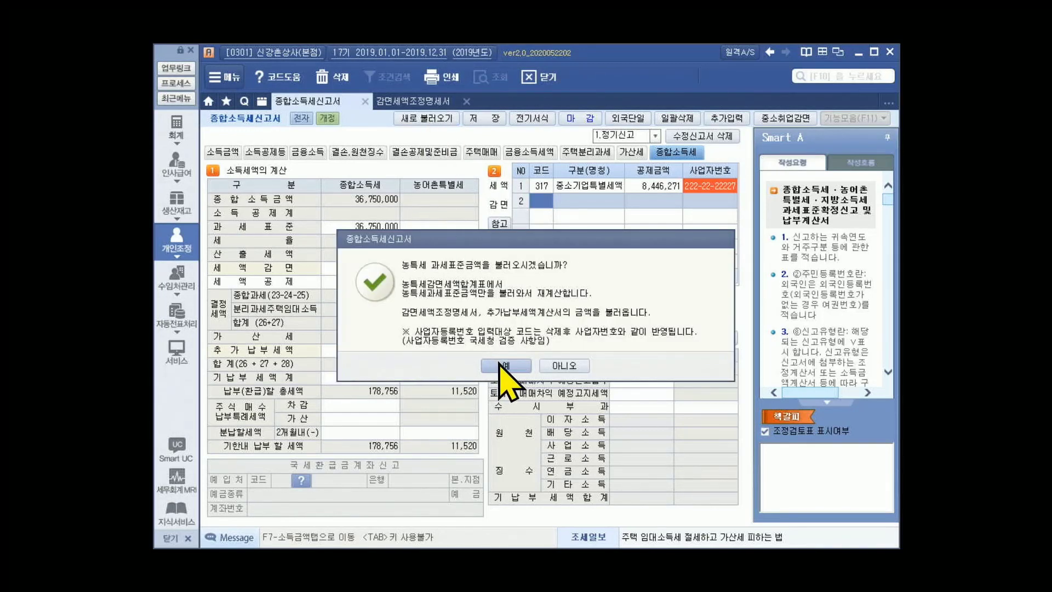
{"action": "left_click", "coordinate": [505, 365]}
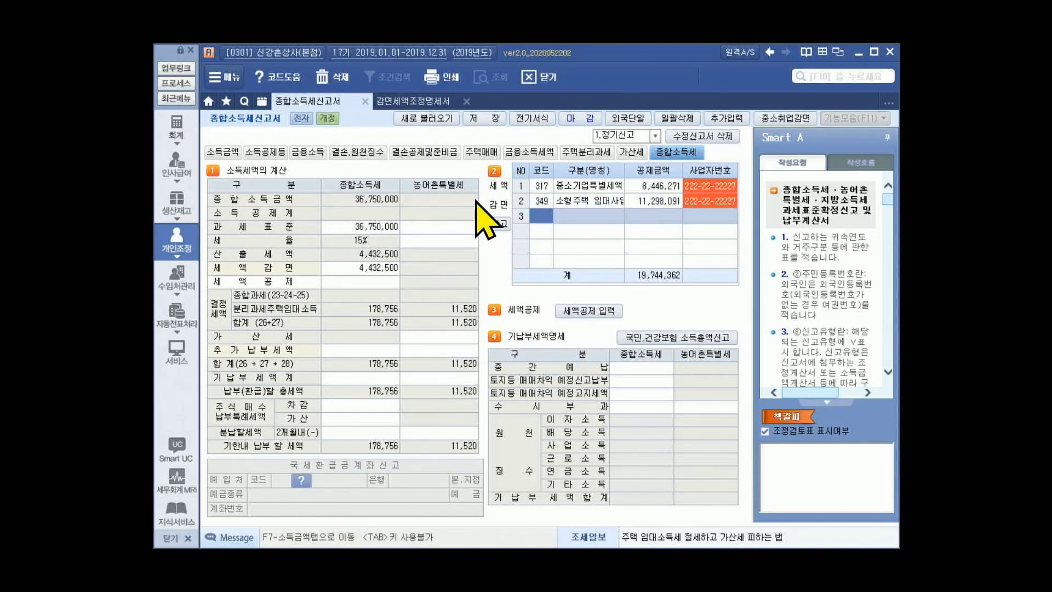
{"action": "left_click", "coordinate": [578, 204]}
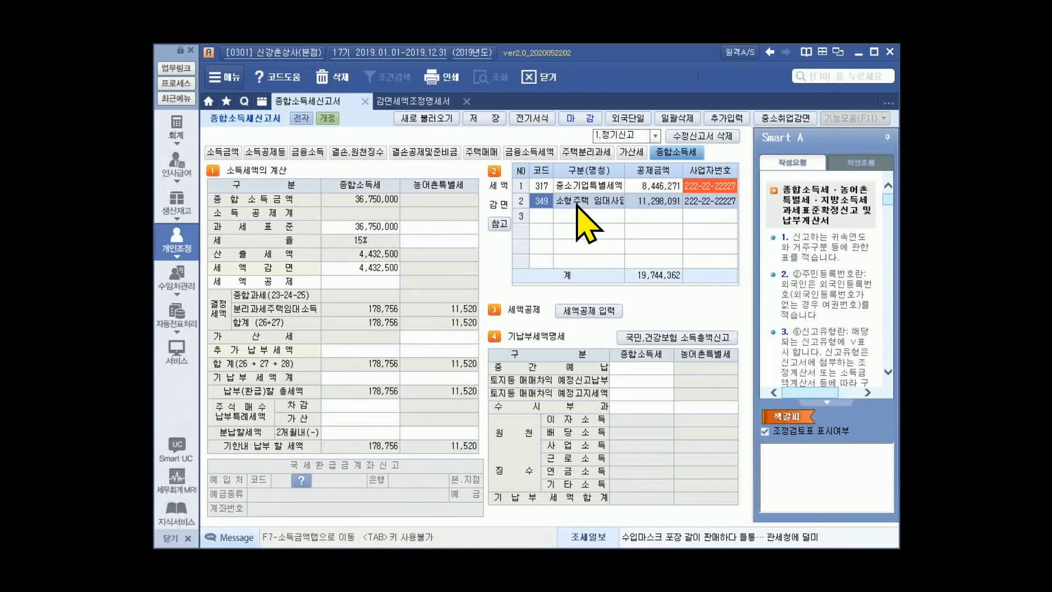
Compare the code 349 reduction with the income entries (소득금액), separate housing taxation (주택분리과세) and the reduction adjustment statement (감면세액조정명세서)
{"action": "left_click", "coordinate": [222, 152]}
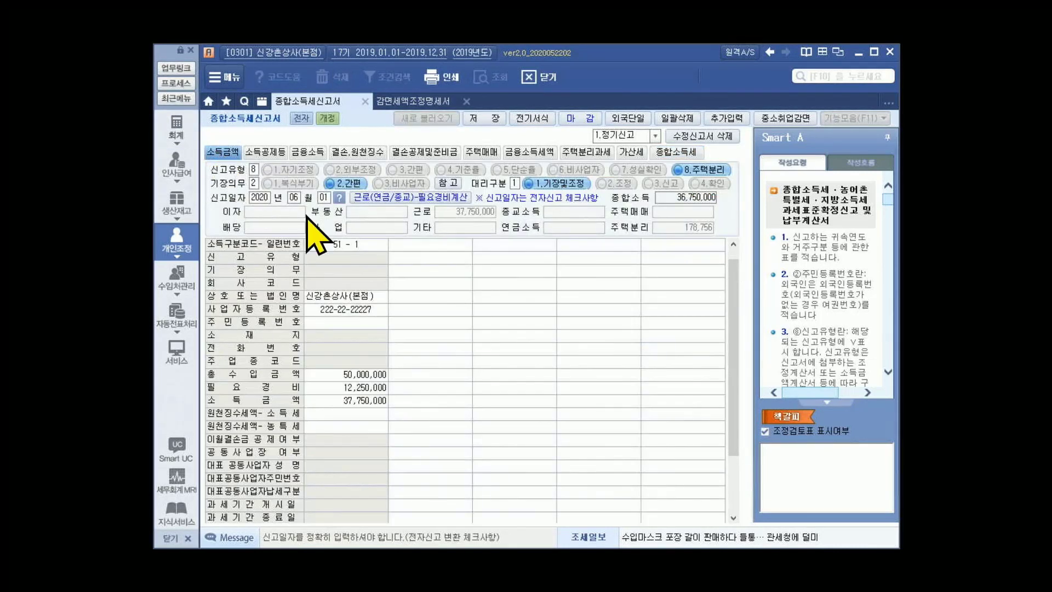
{"action": "left_click", "coordinate": [370, 244]}
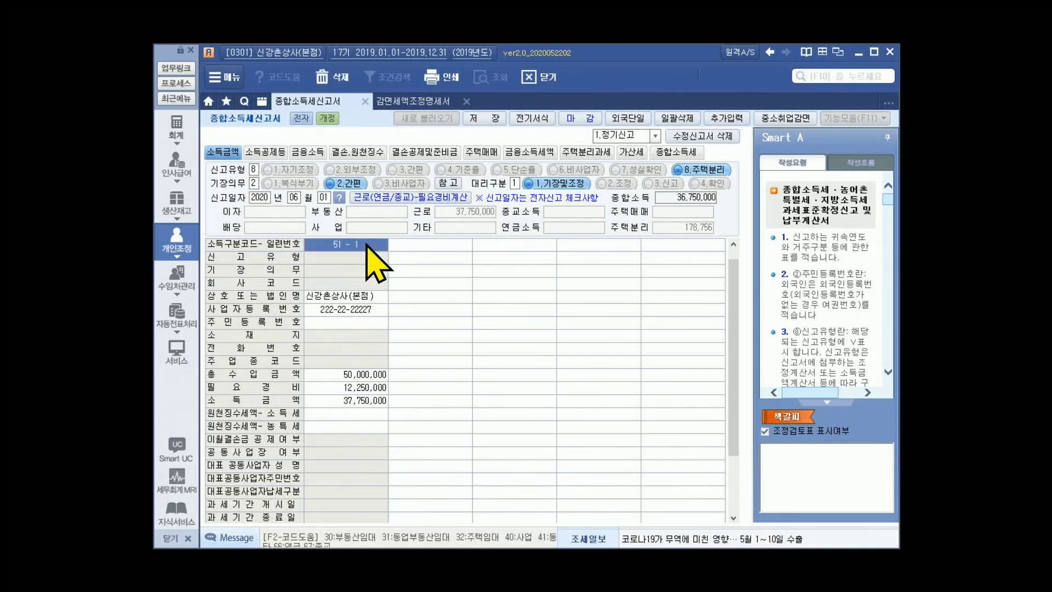
{"action": "left_click", "coordinate": [585, 152]}
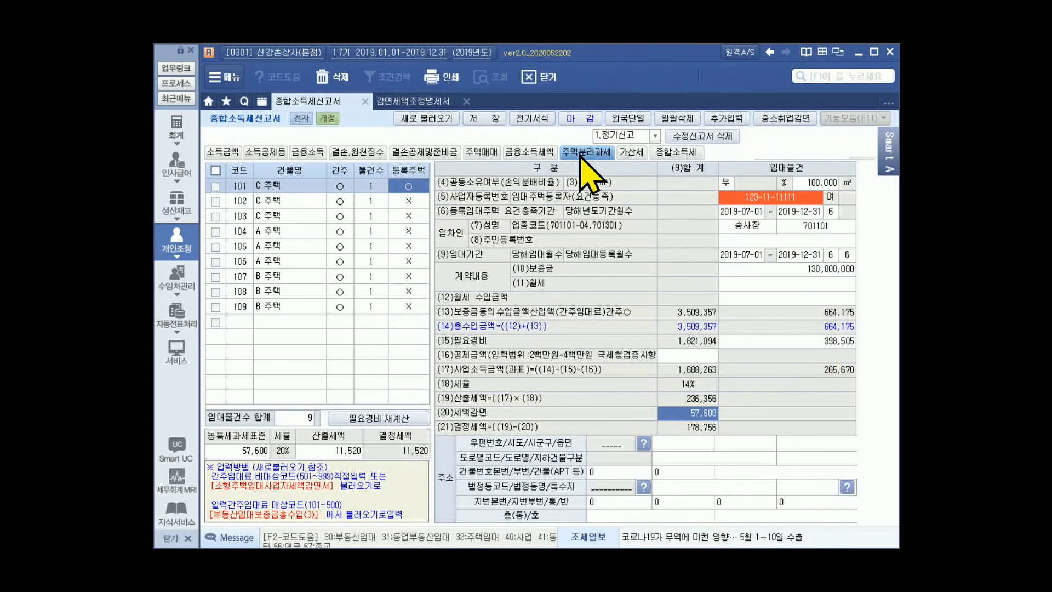
{"action": "left_click", "coordinate": [676, 152]}
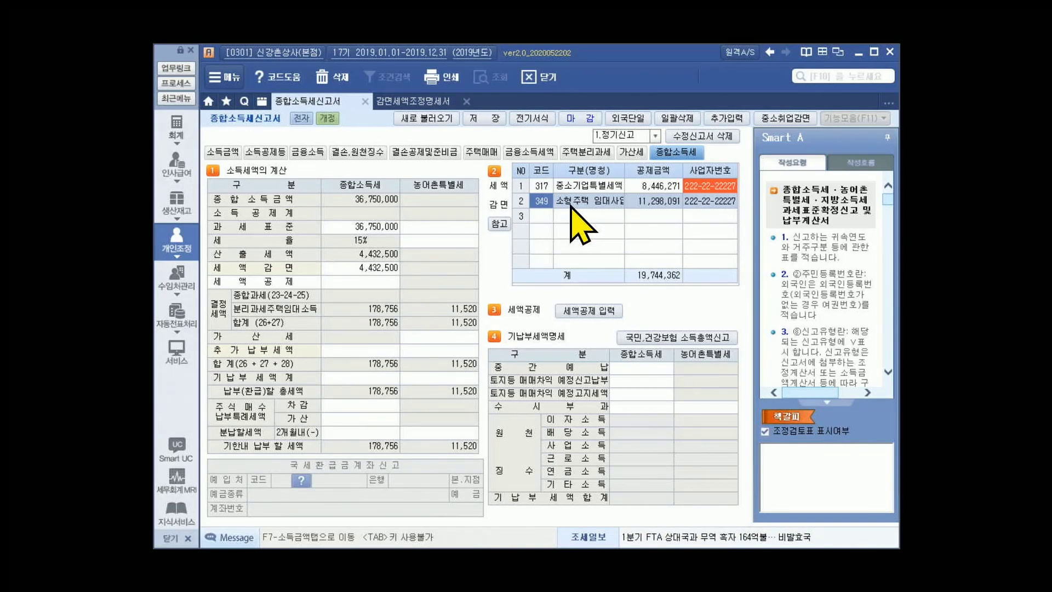
{"action": "left_click", "coordinate": [394, 101]}
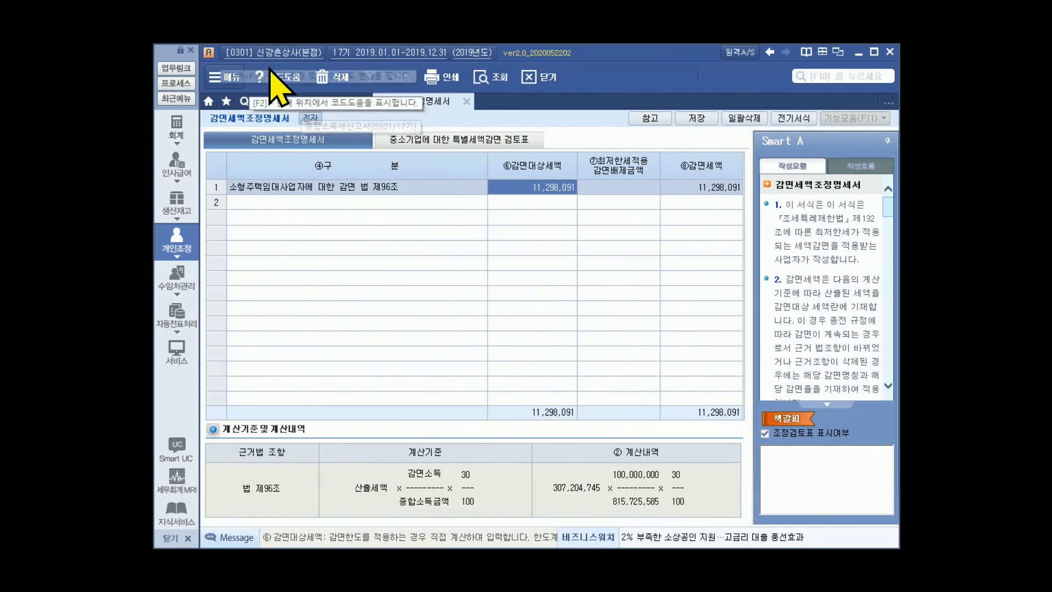
{"action": "left_click", "coordinate": [313, 102]}
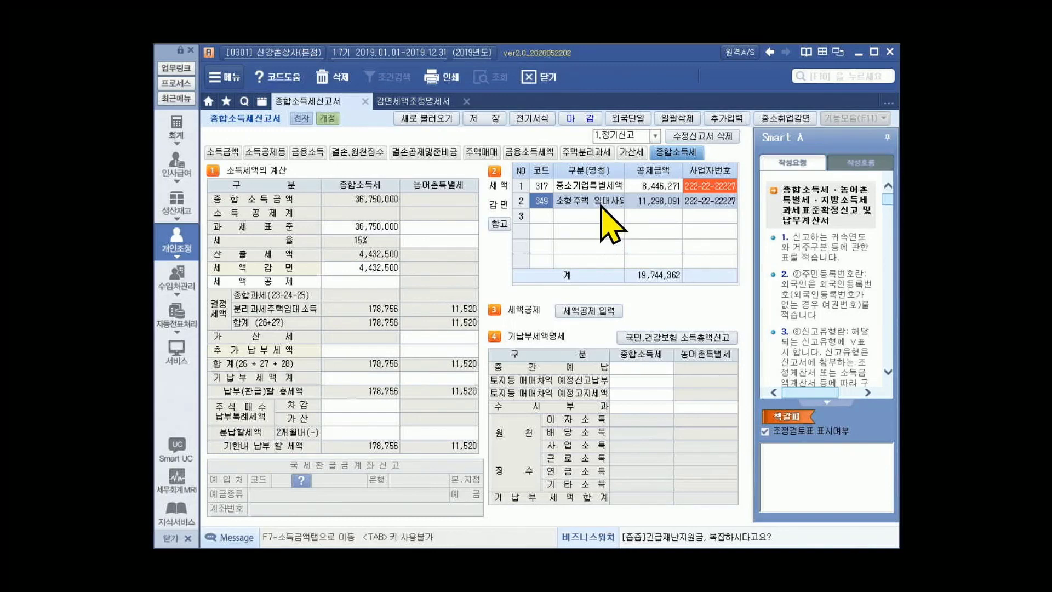
{"action": "left_click", "coordinate": [395, 104]}
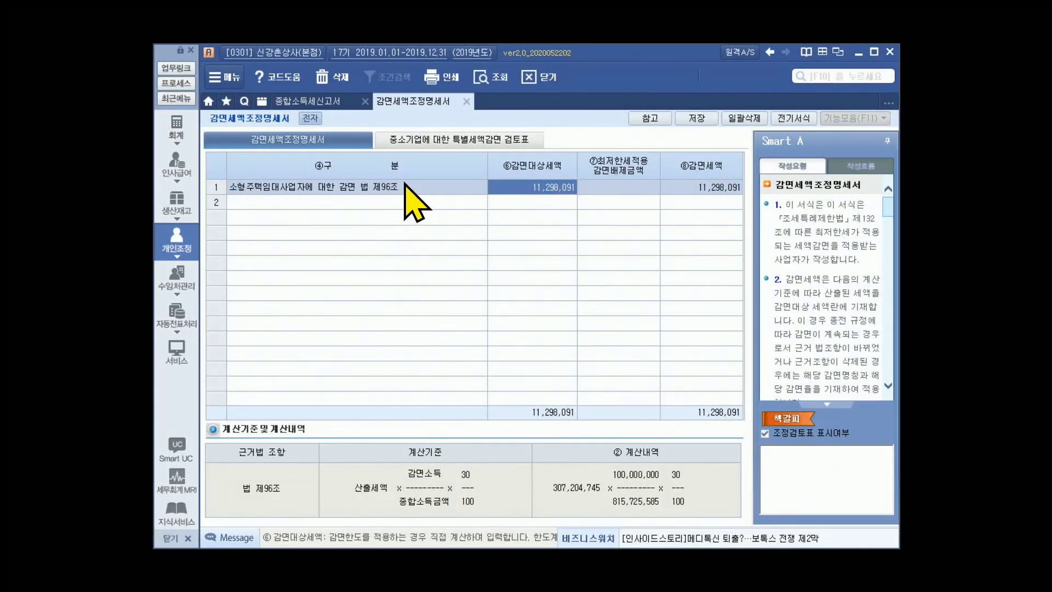
{"action": "left_click", "coordinate": [310, 99]}
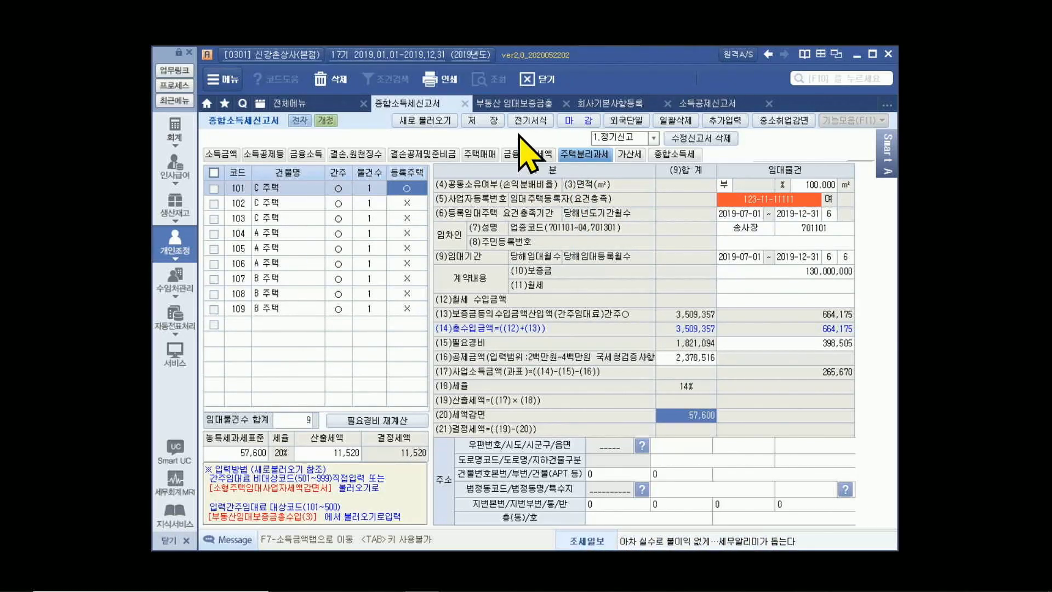
Review sections (2), (1) and (3)주택 of the real-estate rental deposit total revenue form
{"action": "left_click", "coordinate": [514, 106]}
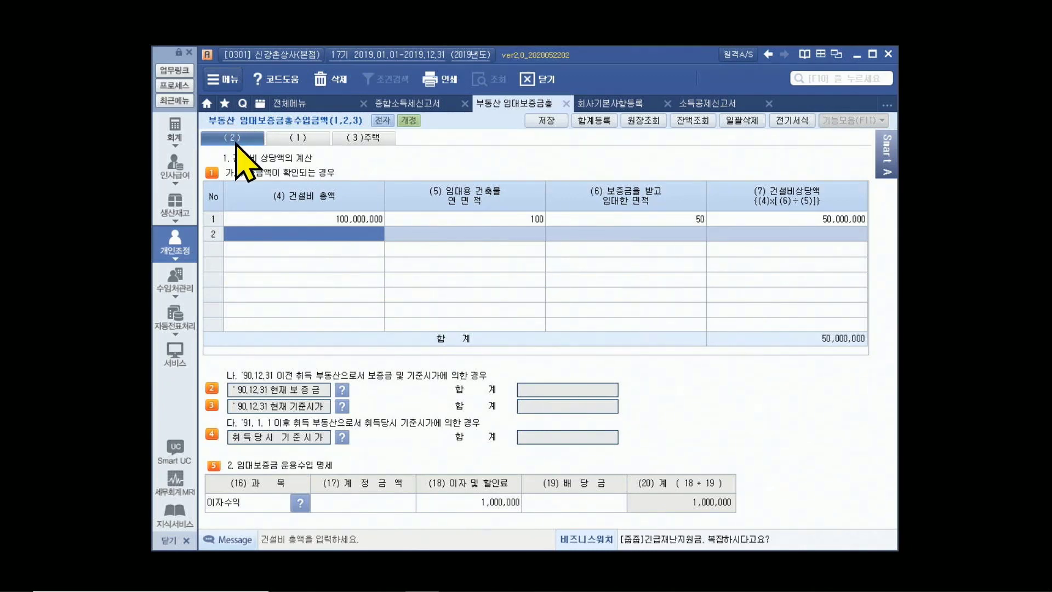
{"action": "left_click", "coordinate": [297, 136]}
{"action": "left_click", "coordinate": [378, 137]}
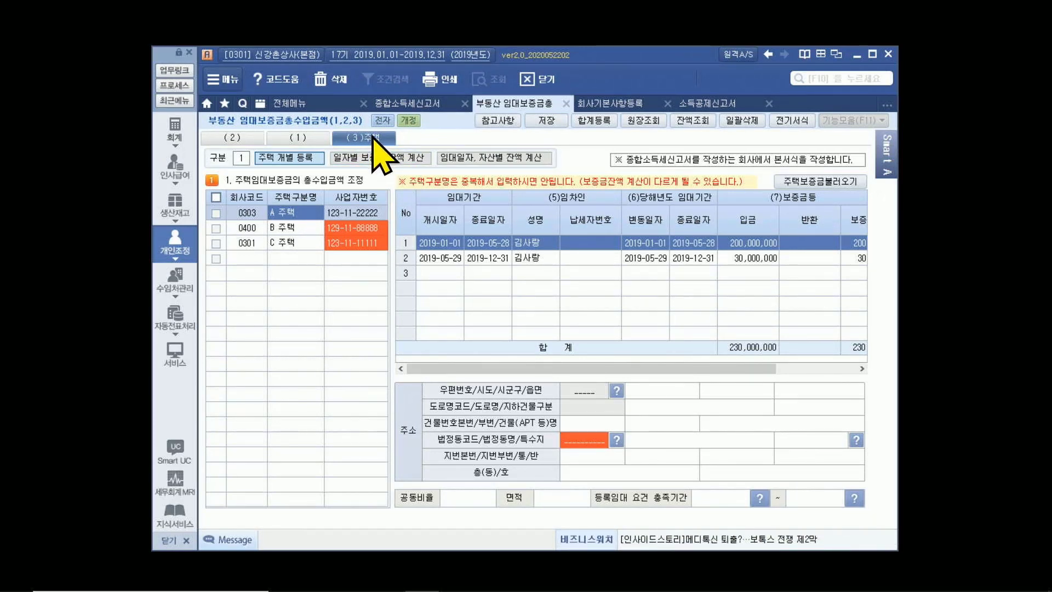
{"action": "left_click", "coordinate": [244, 137]}
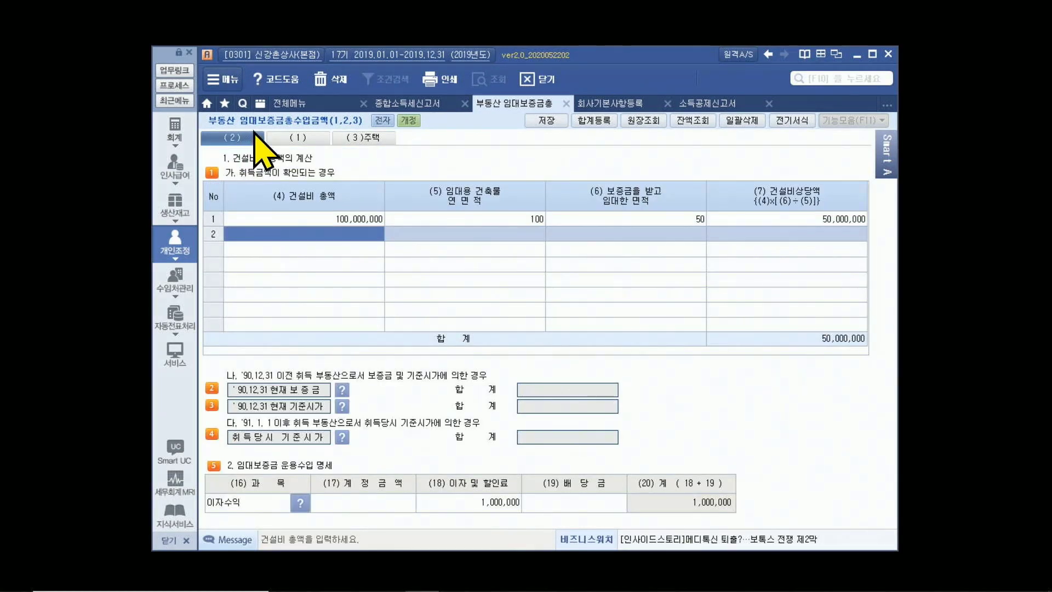
{"action": "left_click", "coordinate": [288, 140]}
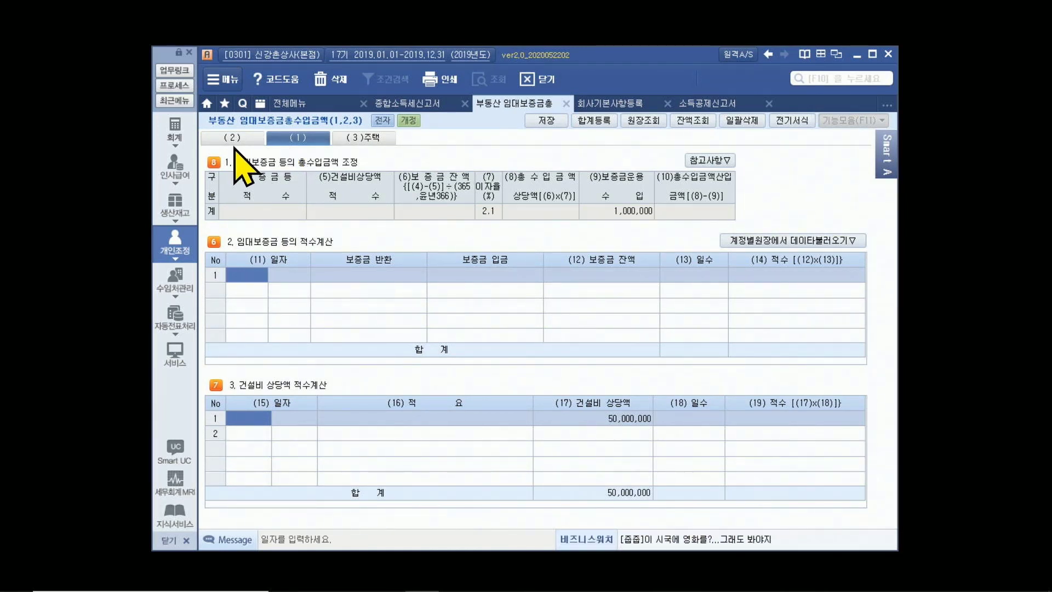
In the basic company registration of company 0301, switch the income classification (소득구분) to 30.부동산 and return it to 40.사업
{"action": "left_click", "coordinate": [629, 107]}
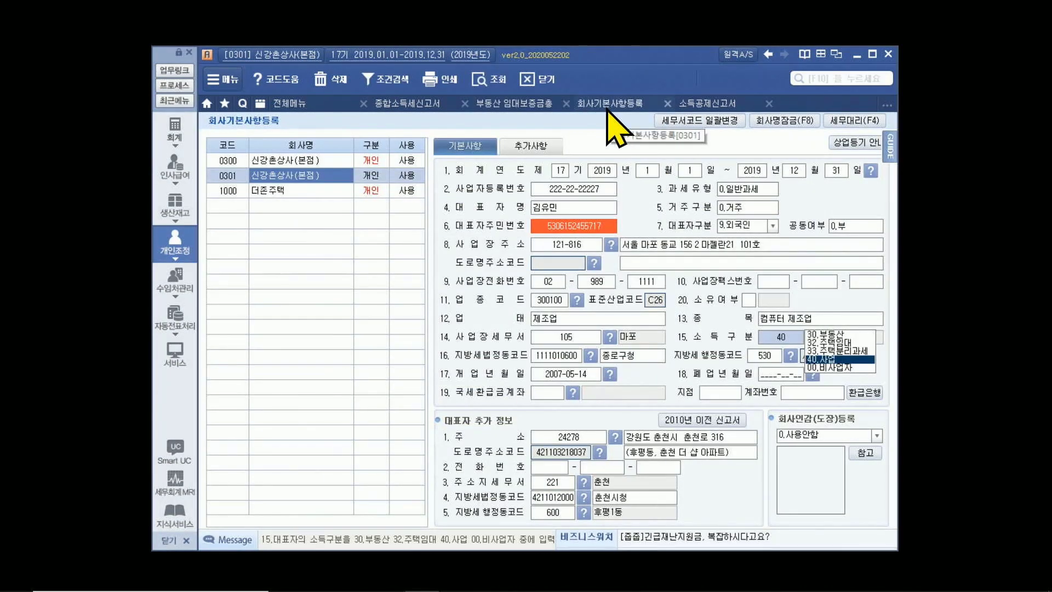
{"action": "left_click", "coordinate": [817, 335]}
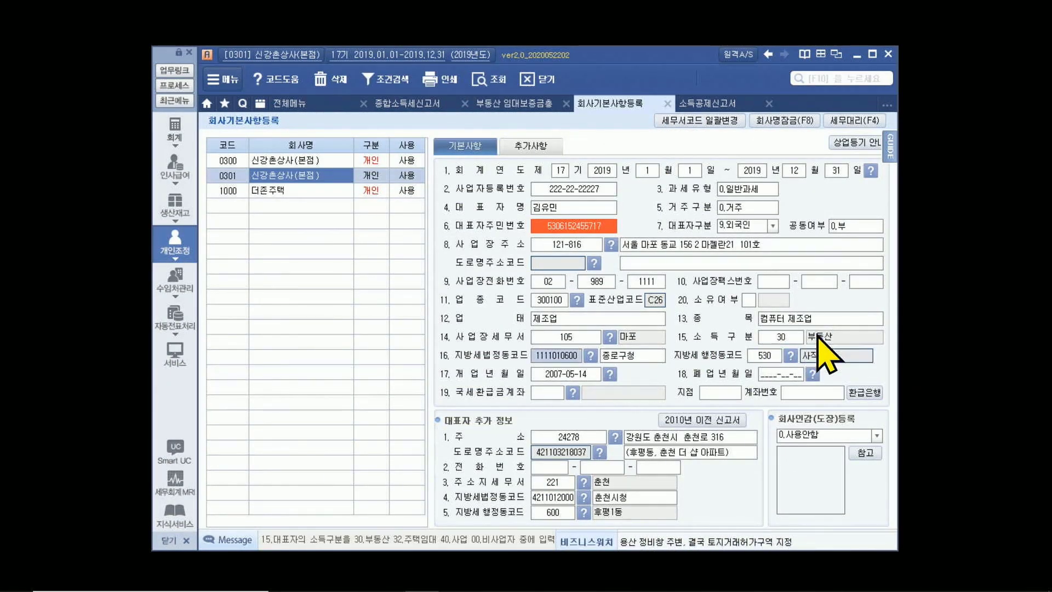
{"action": "left_click", "coordinate": [786, 338]}
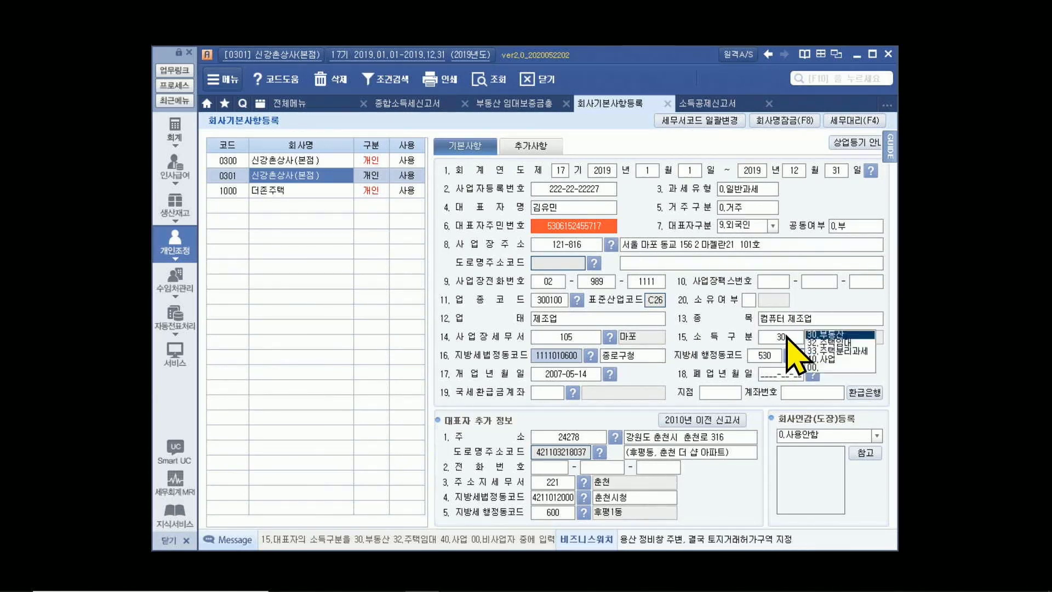
{"action": "left_click", "coordinate": [823, 360]}
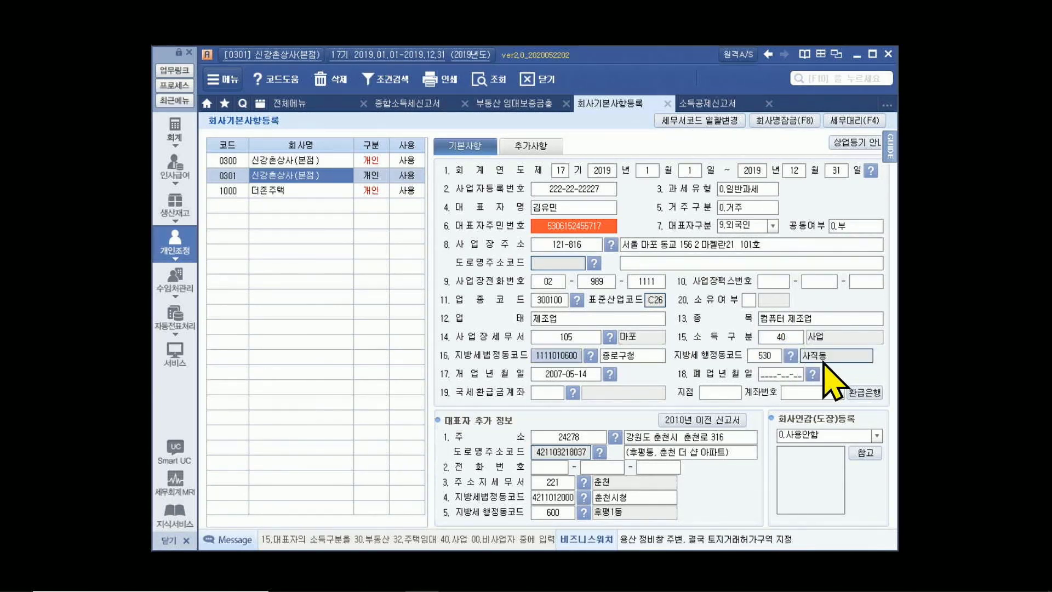
In the return's e-filing closing list, mark form C113601, the non-housing rental deposit adjustment statement (2), as not submitted, then leave without closing the return
{"action": "left_click", "coordinate": [408, 103]}
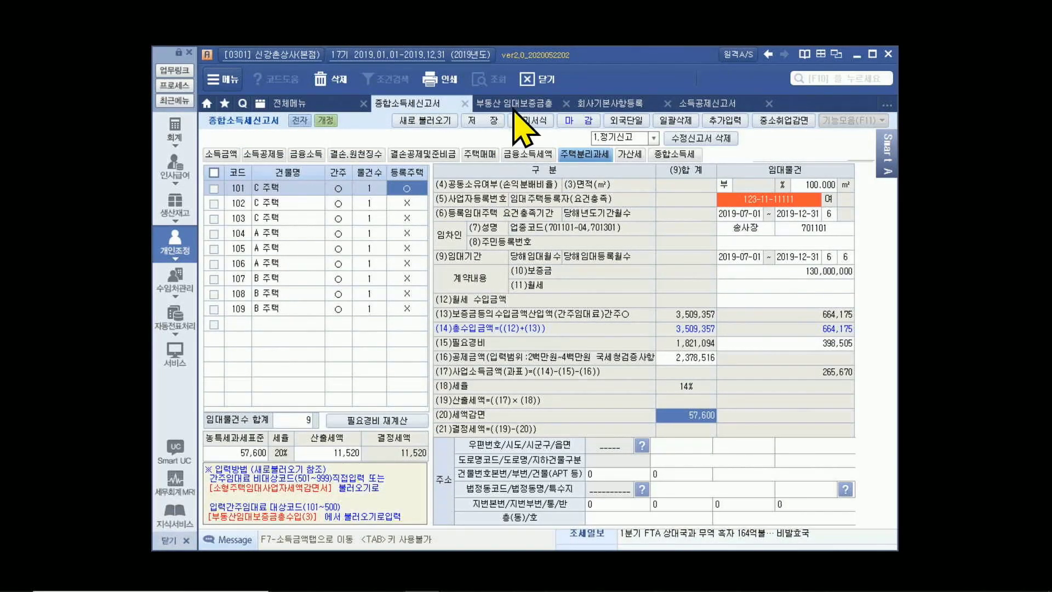
{"action": "left_click", "coordinate": [497, 103]}
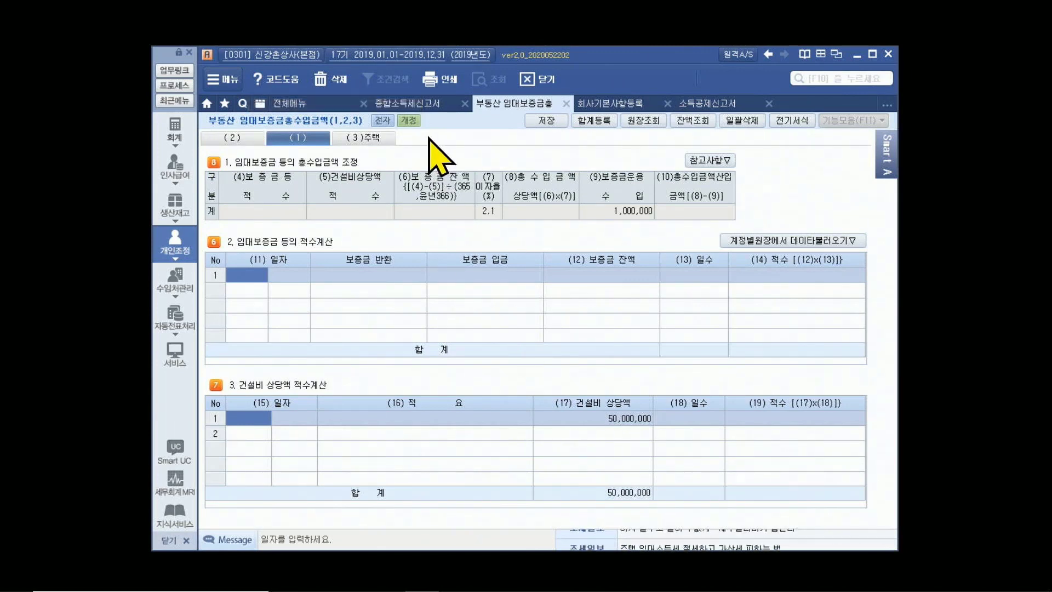
{"action": "left_click", "coordinate": [428, 106]}
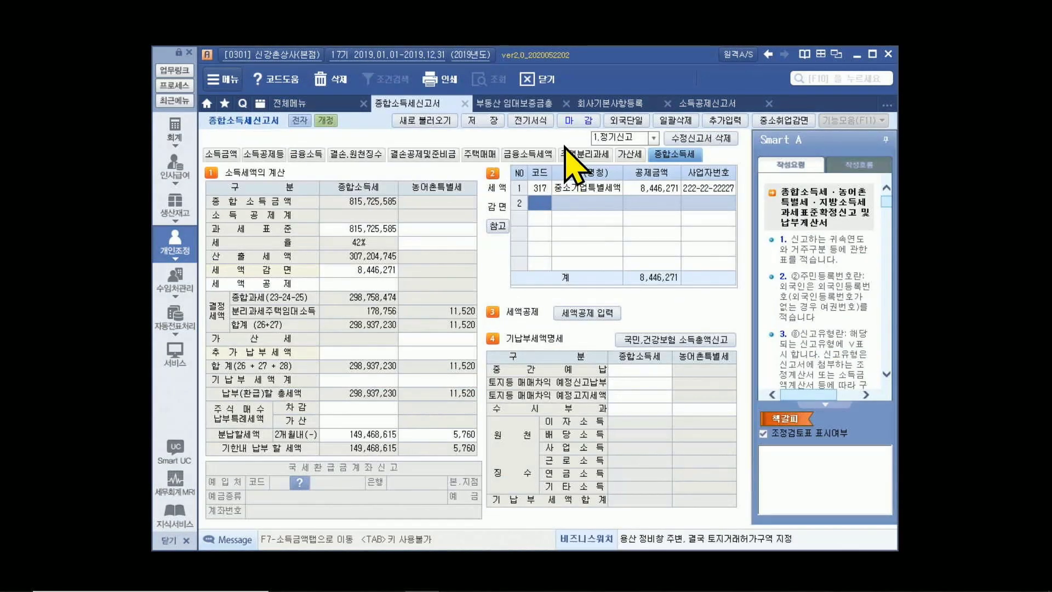
{"action": "left_click", "coordinate": [578, 120]}
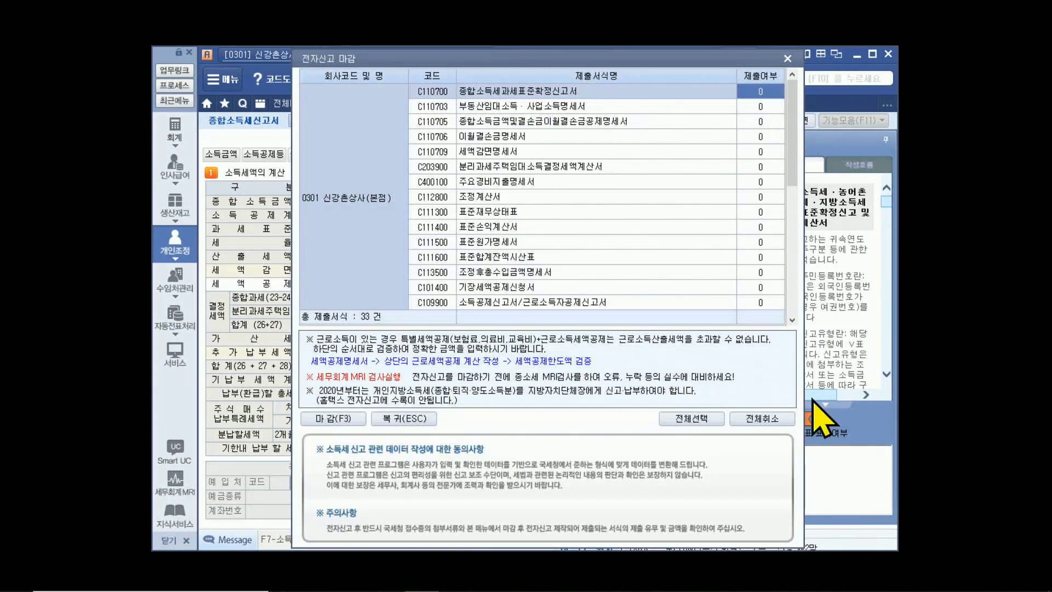
{"action": "scroll", "coordinate": [597, 131], "scroll_direction": "down", "scroll_amount": 5}
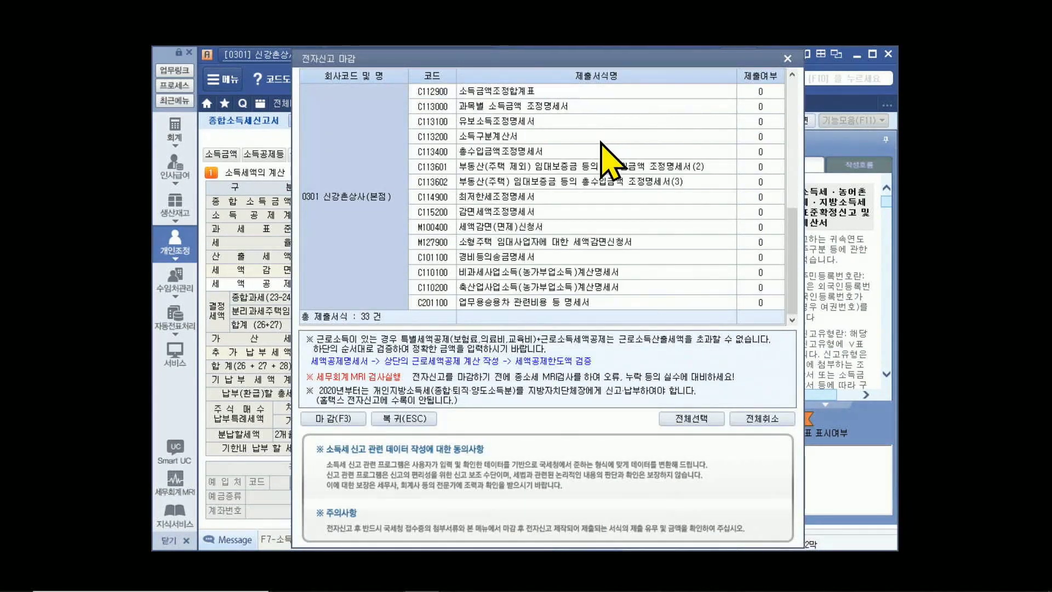
{"action": "left_click", "coordinate": [648, 184]}
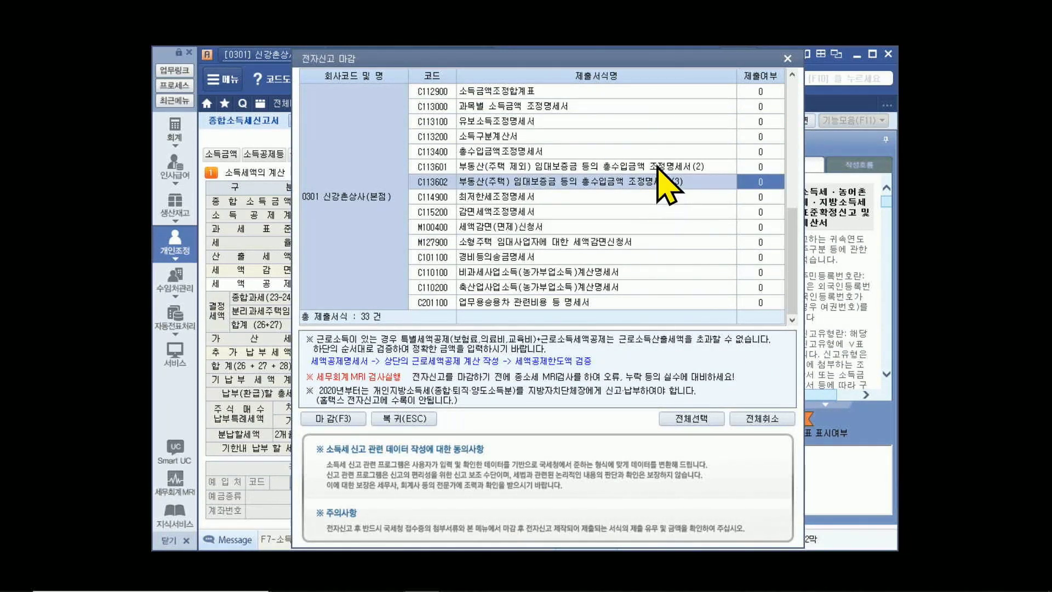
{"action": "left_click", "coordinate": [659, 169]}
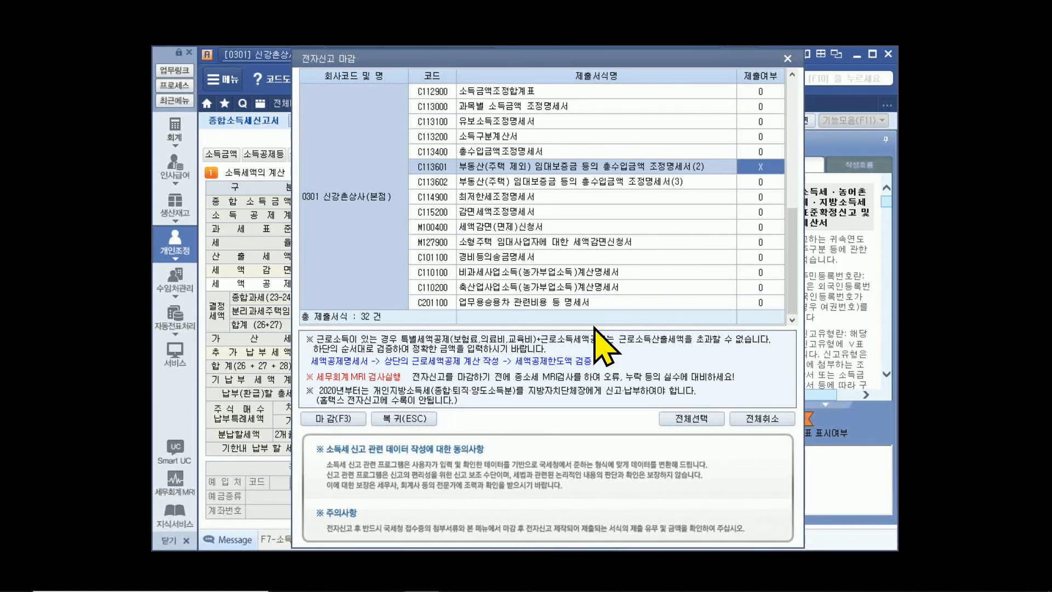
{"action": "left_click", "coordinate": [786, 59]}
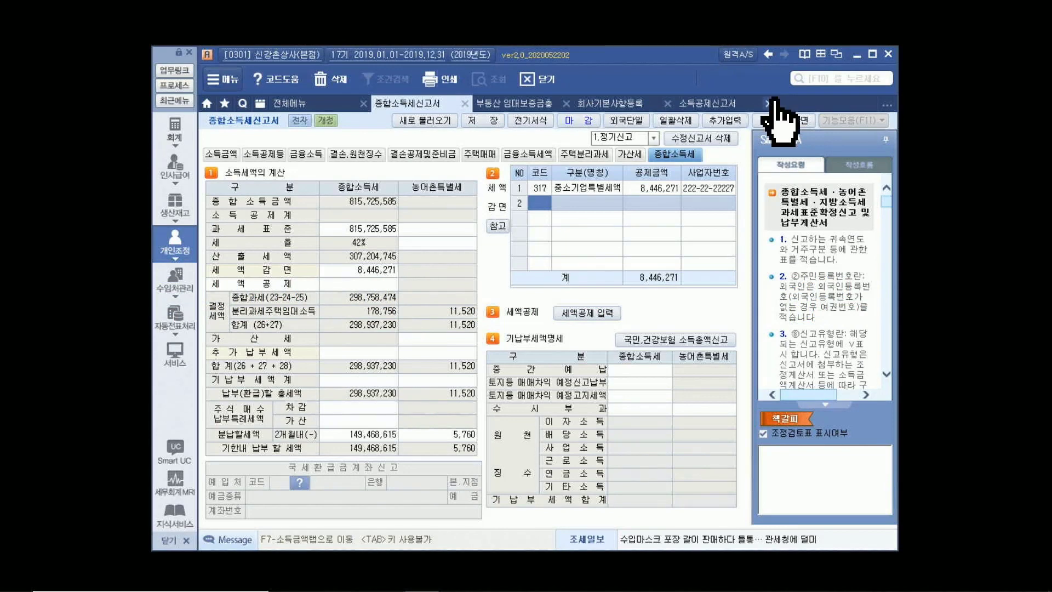
Check the company registration and set the earner's nationality code (국적코드) in 소득공제신고서 to GU (괌) from the country list
{"action": "left_click", "coordinate": [711, 101]}
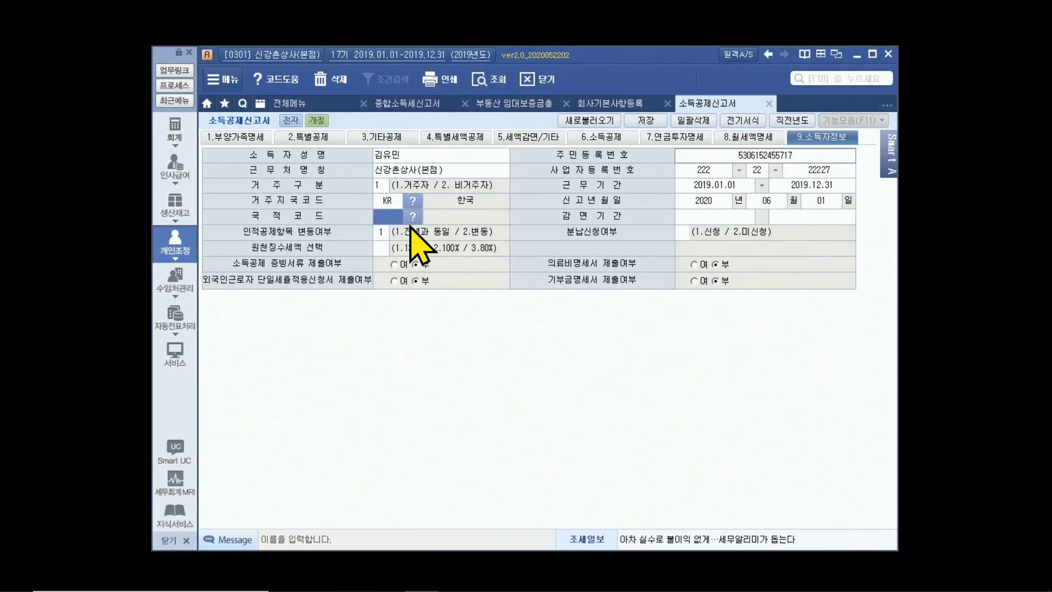
{"action": "left_click", "coordinate": [619, 103]}
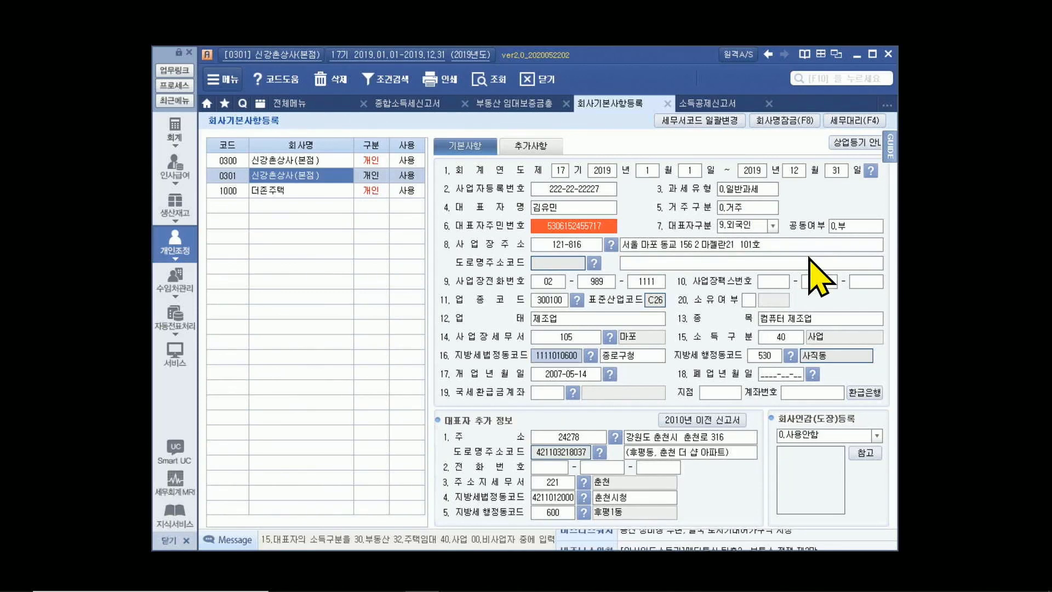
{"action": "left_click", "coordinate": [713, 103]}
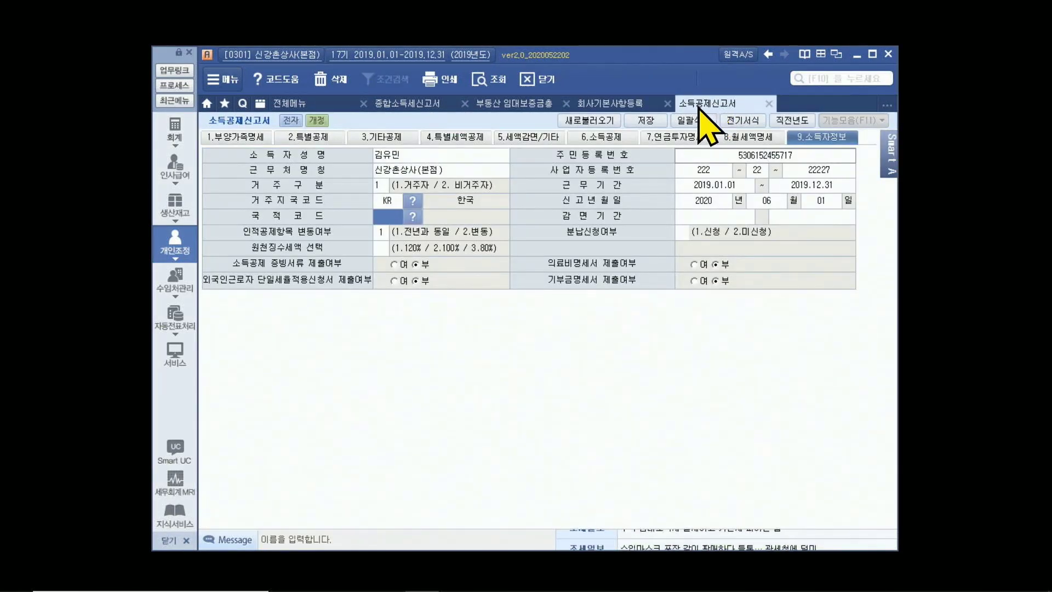
{"action": "left_click", "coordinate": [412, 217]}
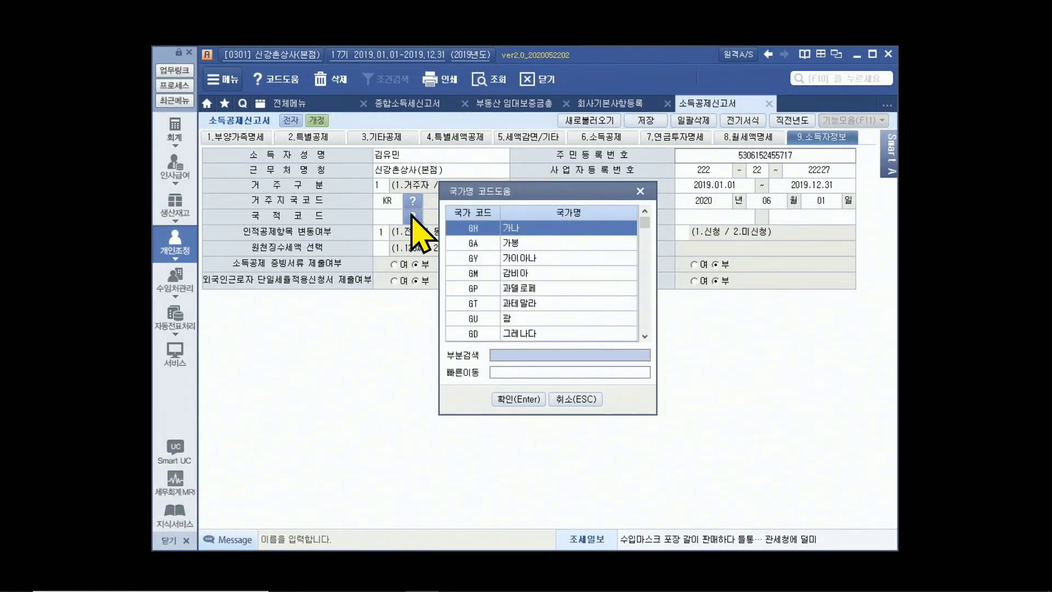
{"action": "left_click", "coordinate": [555, 320]}
{"action": "left_click", "coordinate": [542, 400]}
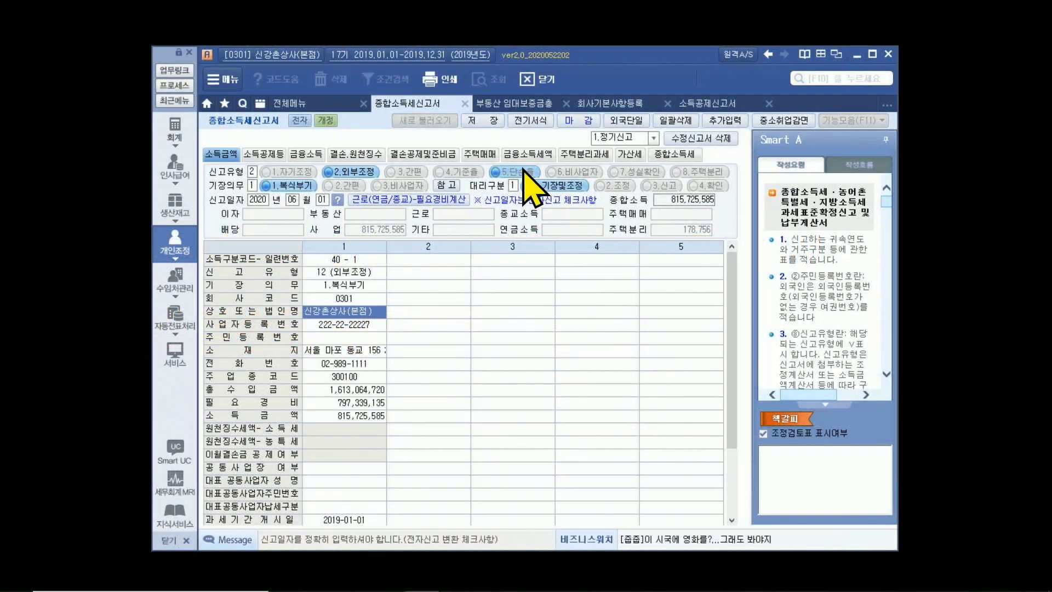
In the return's income entries, set the overall filing type to 5.단순율 and the filing type of the first business entry to 20 (간편)
{"action": "left_click", "coordinate": [522, 172]}
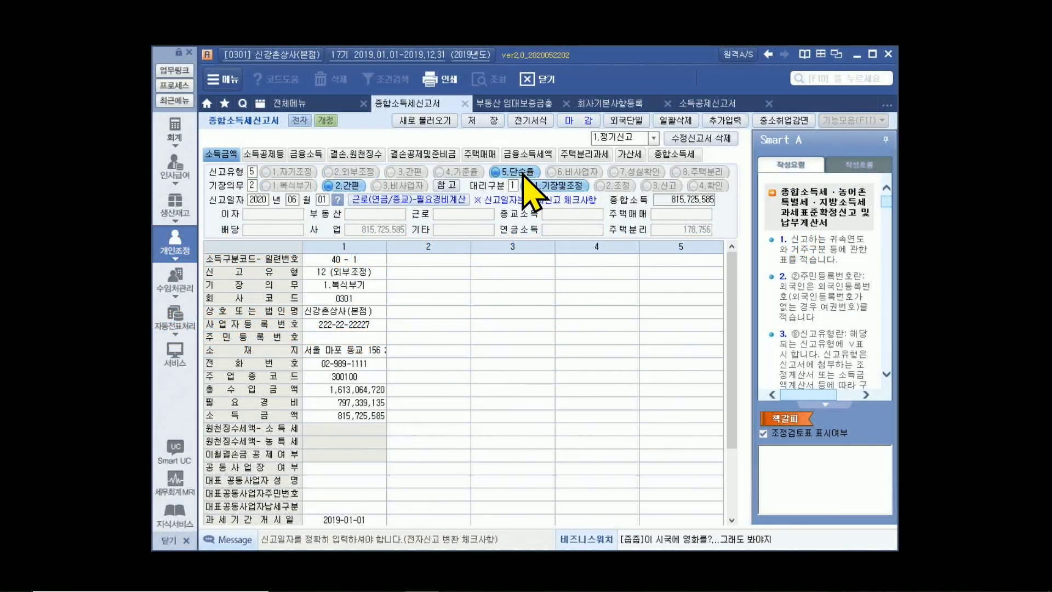
{"action": "left_click", "coordinate": [366, 260]}
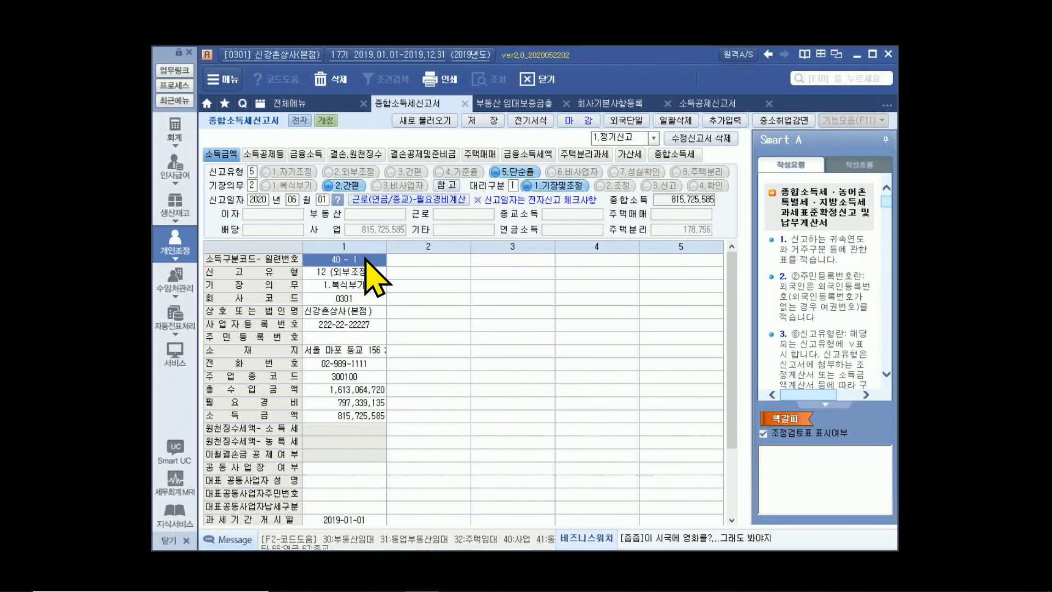
{"action": "type", "text": "32"}
{"action": "key", "text": "Return"}
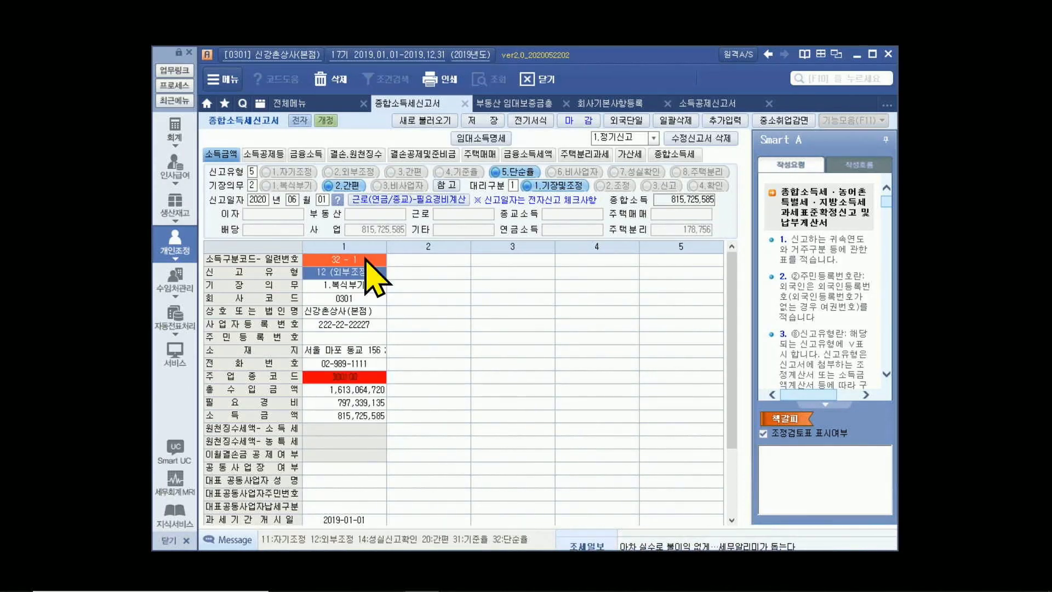
{"action": "type", "text": "20"}
{"action": "key", "text": "Return"}
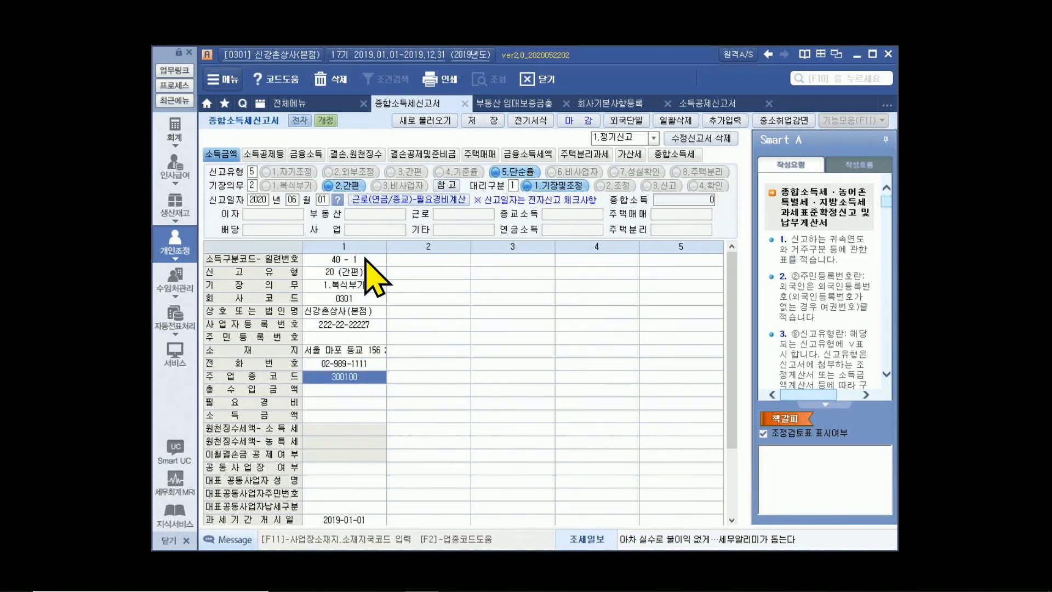
Enter 10,000,000 as the total revenue (총수입금액) of the first business income entry
{"action": "key", "text": "Return"}
{"action": "type", "text": "10000000"}
{"action": "key", "text": "Return"}
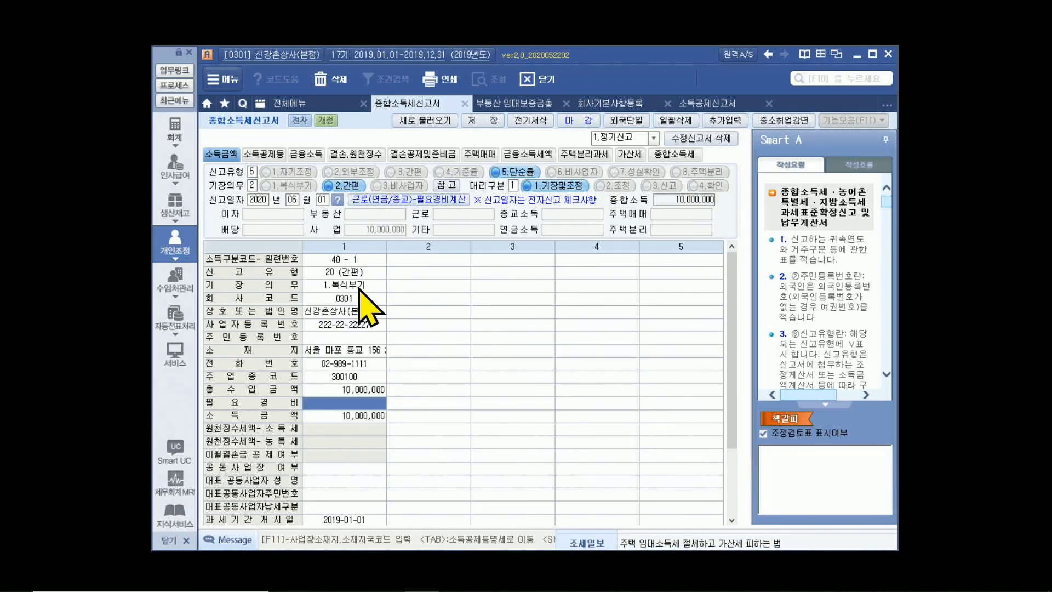
Set the first business entry's filing type to 32 (단순율) and its bookkeeping duty to 2.간편장부
{"action": "left_click", "coordinate": [361, 271]}
{"action": "type", "text": "32"}
{"action": "key", "text": "Return"}
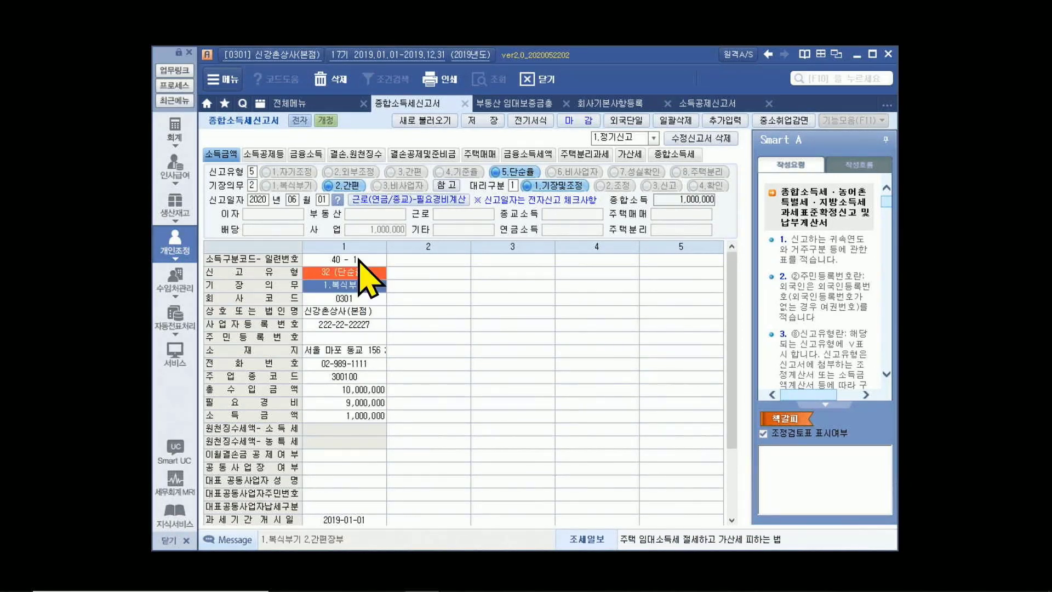
{"action": "type", "text": "2"}
{"action": "key", "text": "Return"}
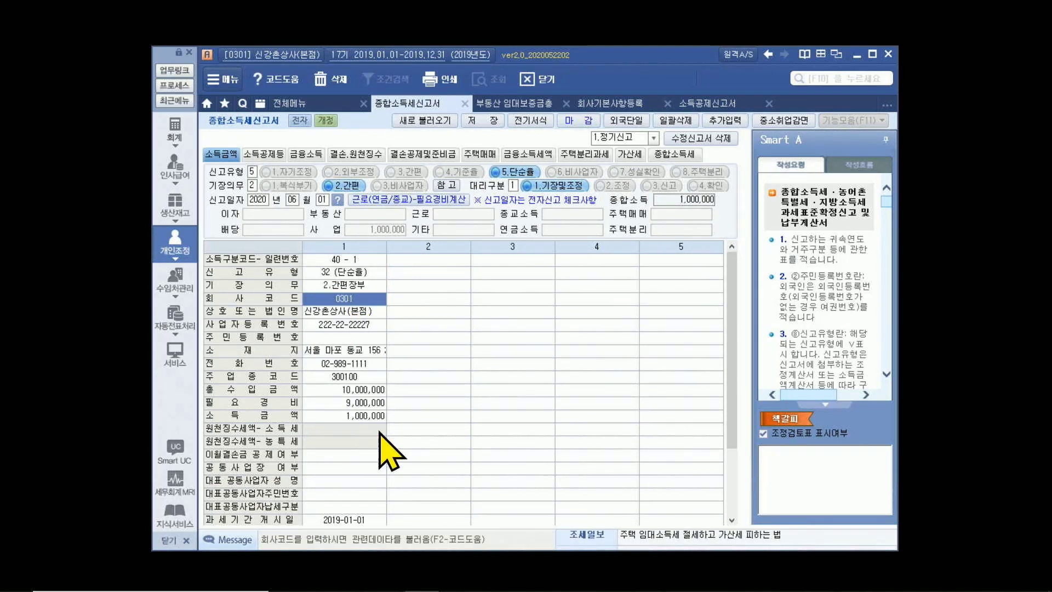
In the carried-forward loss statement, enter a current-period deduction (당기공제액) of 1,000,000 for the 2018 business loss
{"action": "left_click", "coordinate": [347, 156]}
{"action": "left_click", "coordinate": [266, 311]}
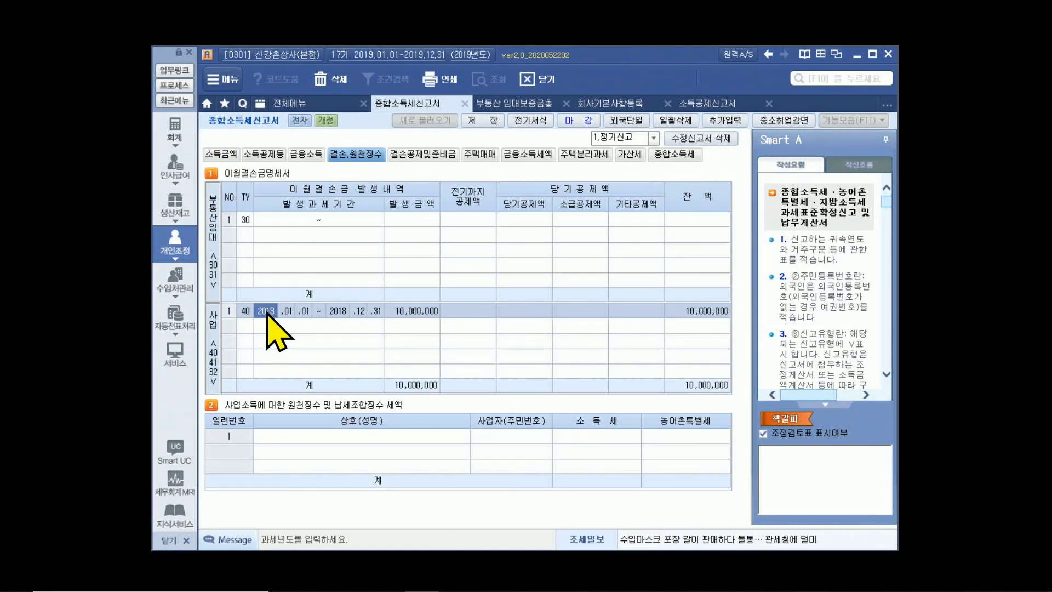
{"action": "left_click", "coordinate": [405, 312]}
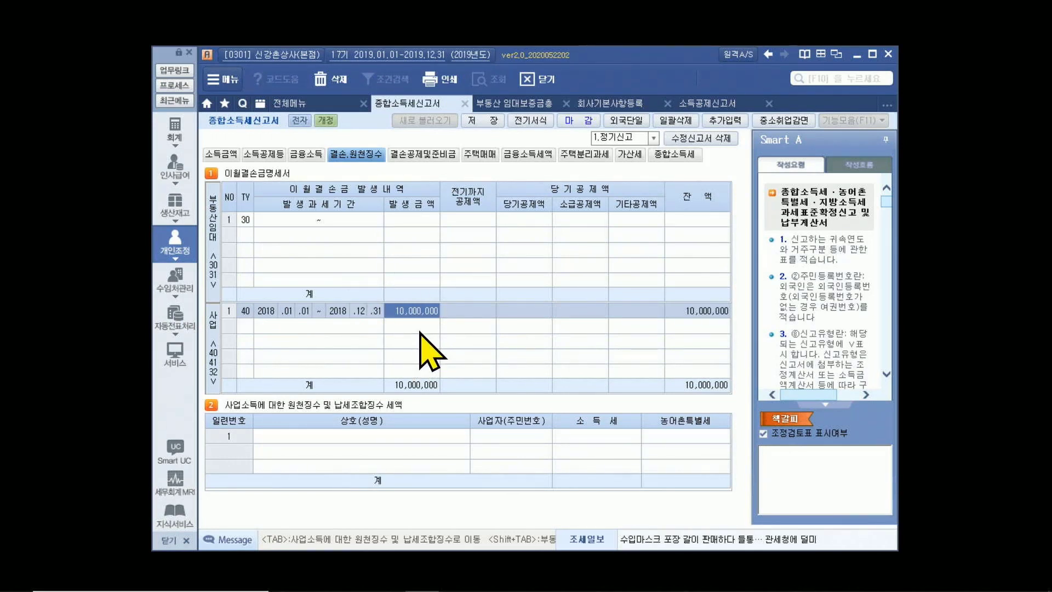
{"action": "left_click", "coordinate": [538, 311]}
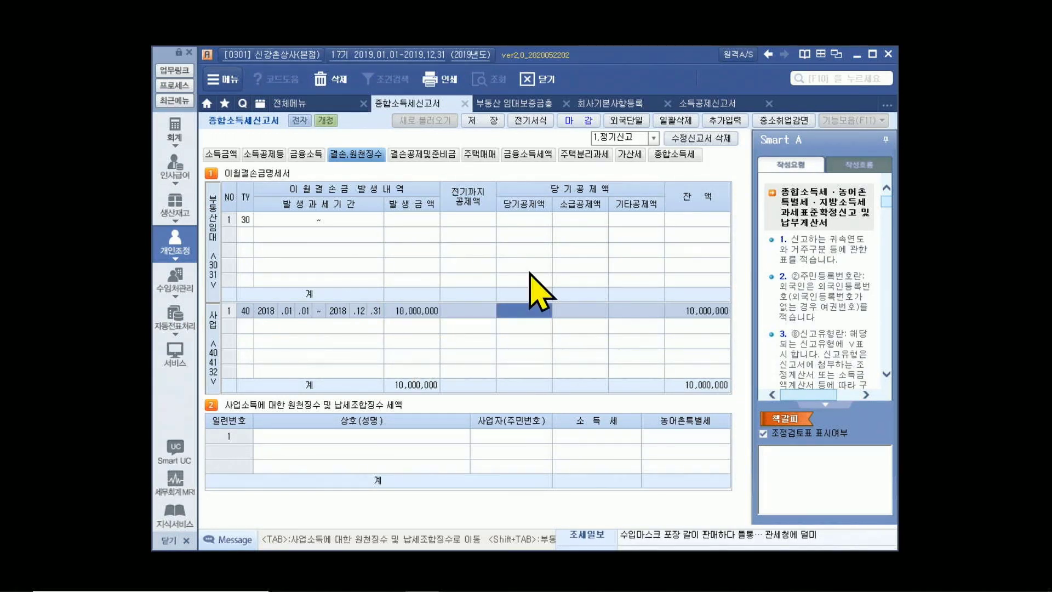
{"action": "type", "text": "1000000"}
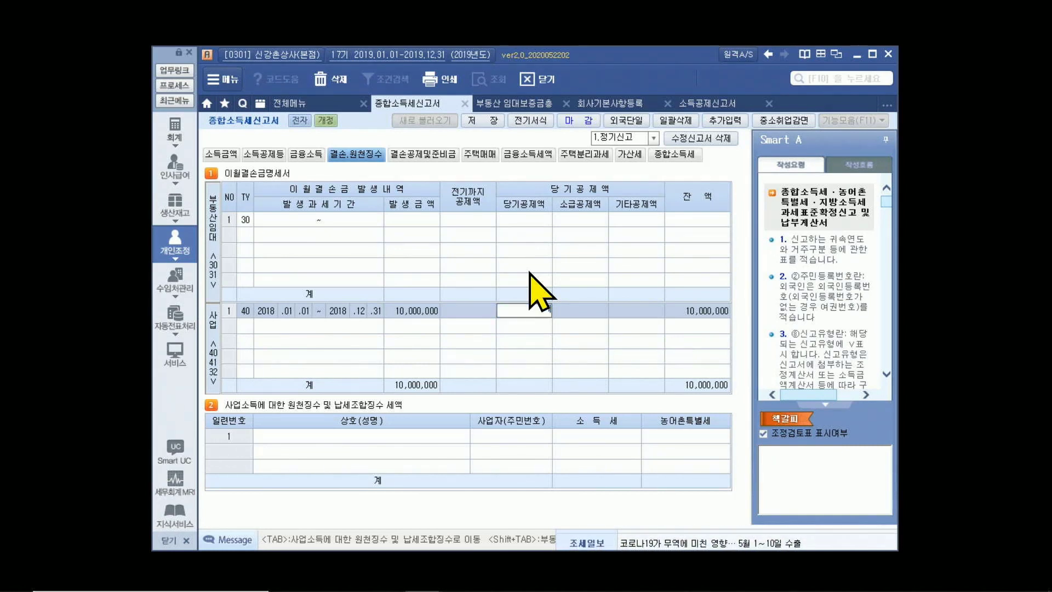
{"action": "key", "text": "Return"}
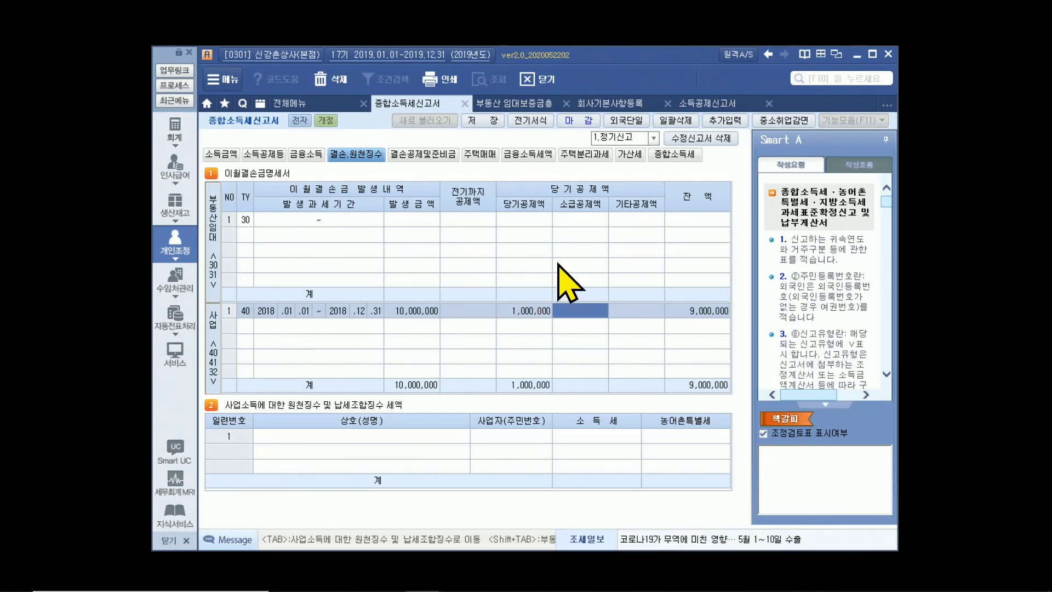
Check the business income row of the loss deduction statement and set the first income entry's 이월결손금 공제여부 to 1.(이월)결손금공제
{"action": "left_click", "coordinate": [412, 157]}
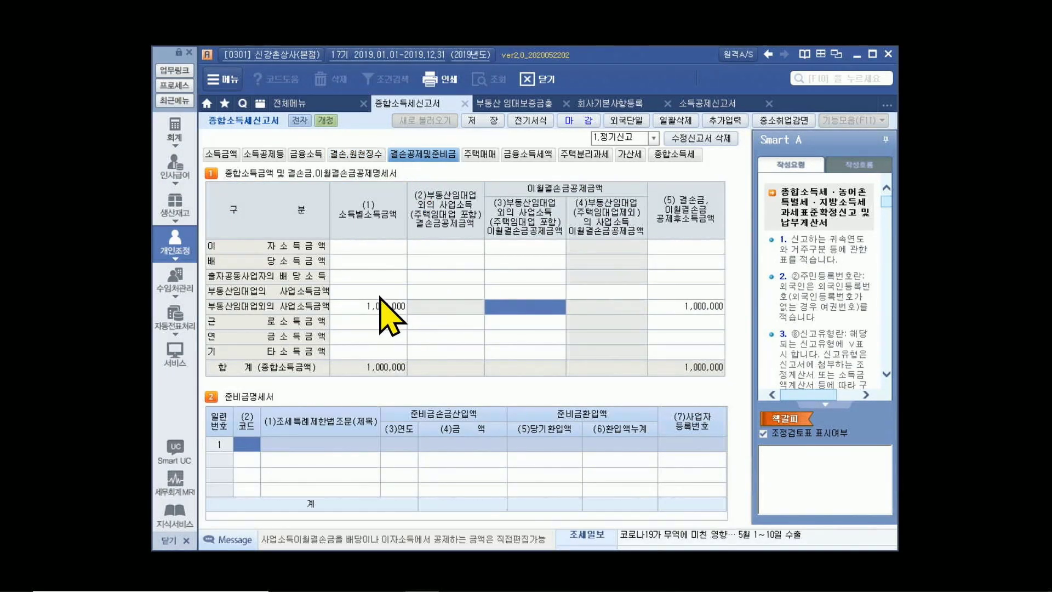
{"action": "left_click", "coordinate": [368, 305]}
{"action": "left_click", "coordinate": [526, 307]}
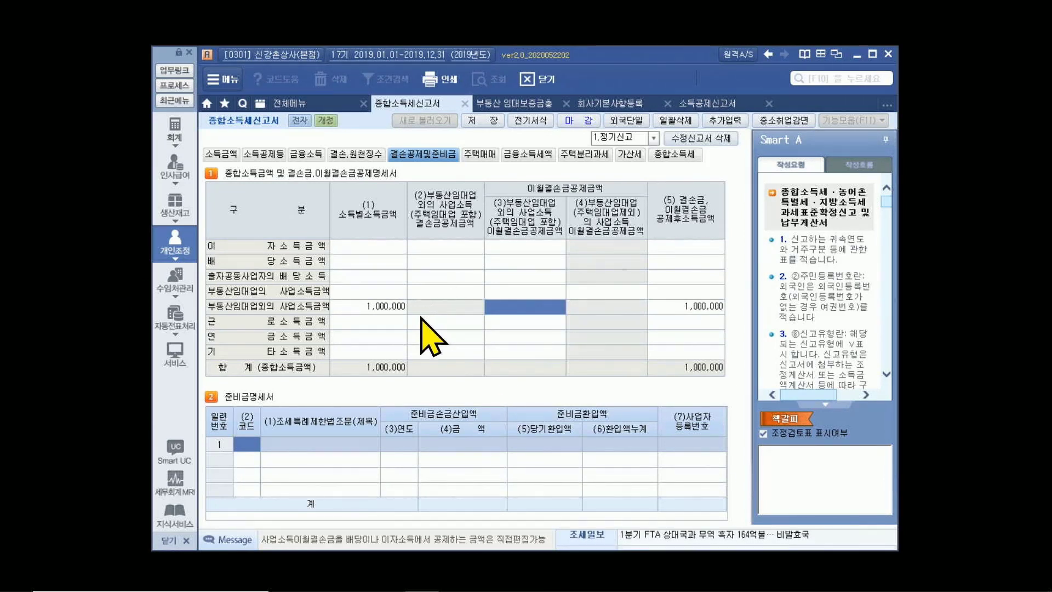
{"action": "left_click", "coordinate": [220, 153]}
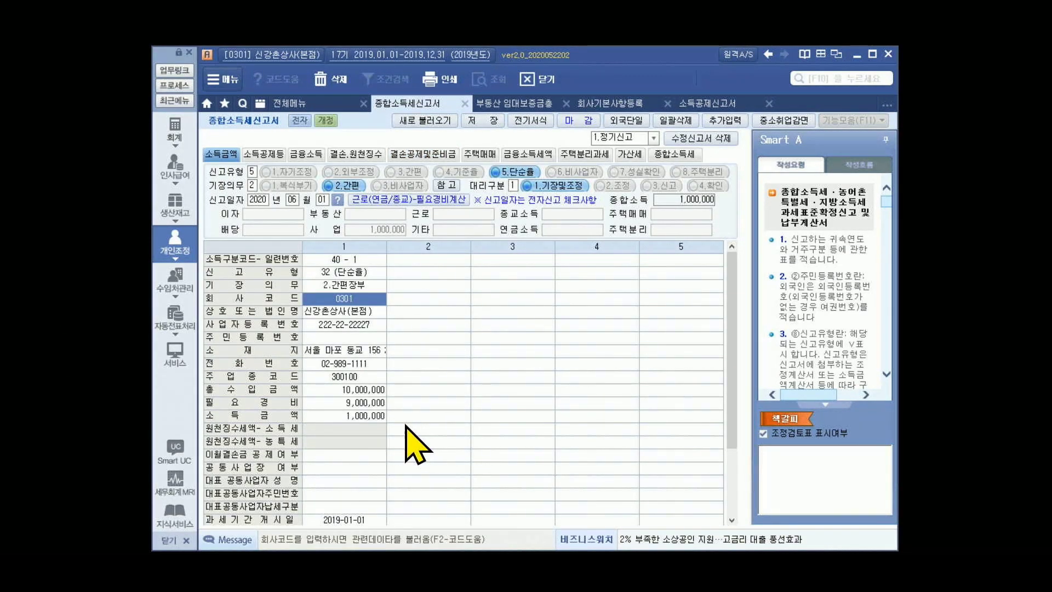
{"action": "left_click", "coordinate": [344, 271]}
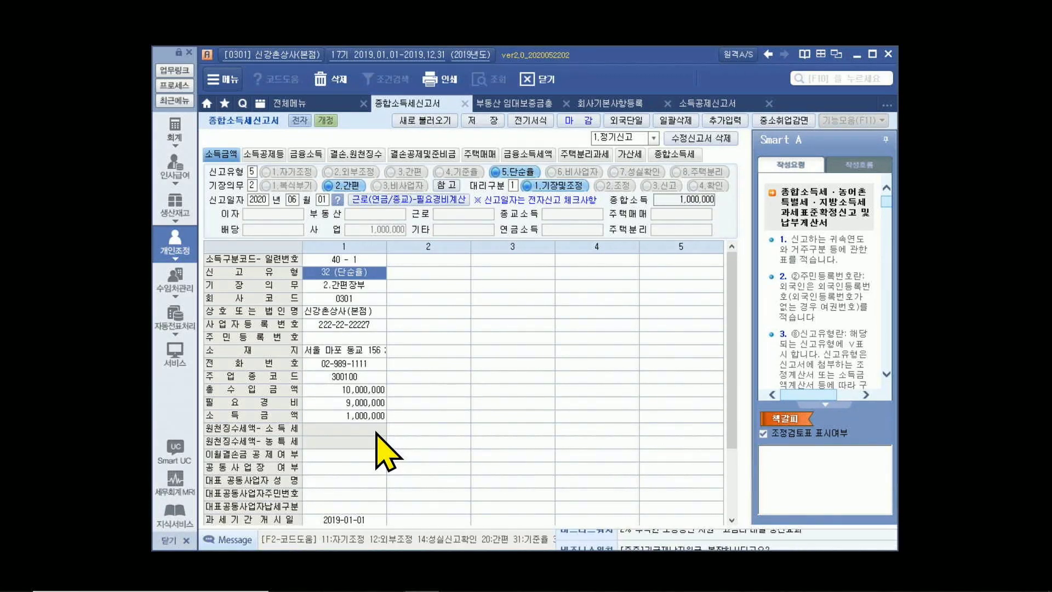
{"action": "left_click", "coordinate": [365, 455]}
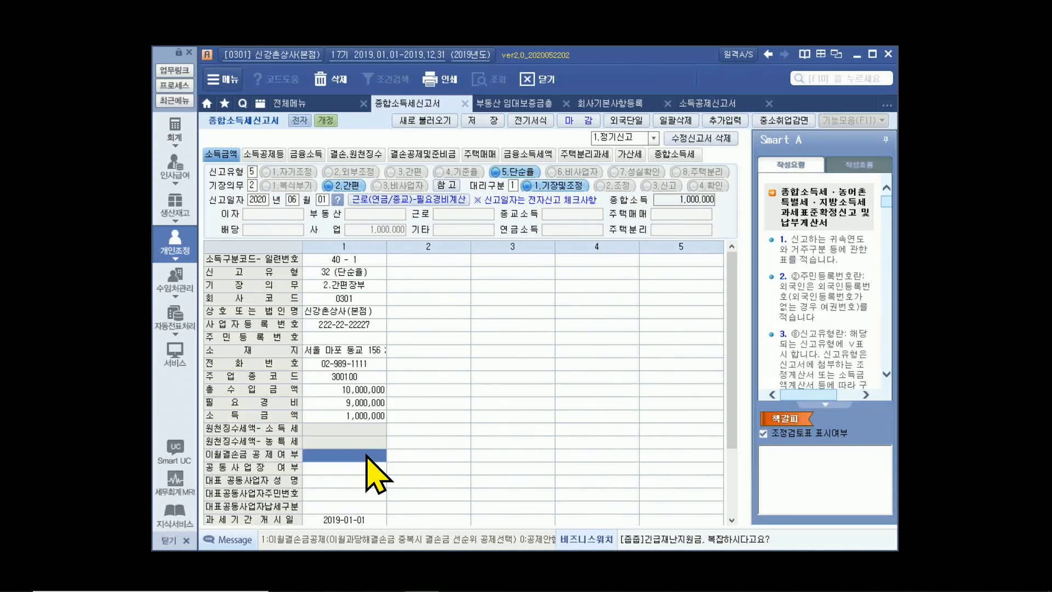
{"action": "type", "text": "1"}
{"action": "key", "text": "Return"}
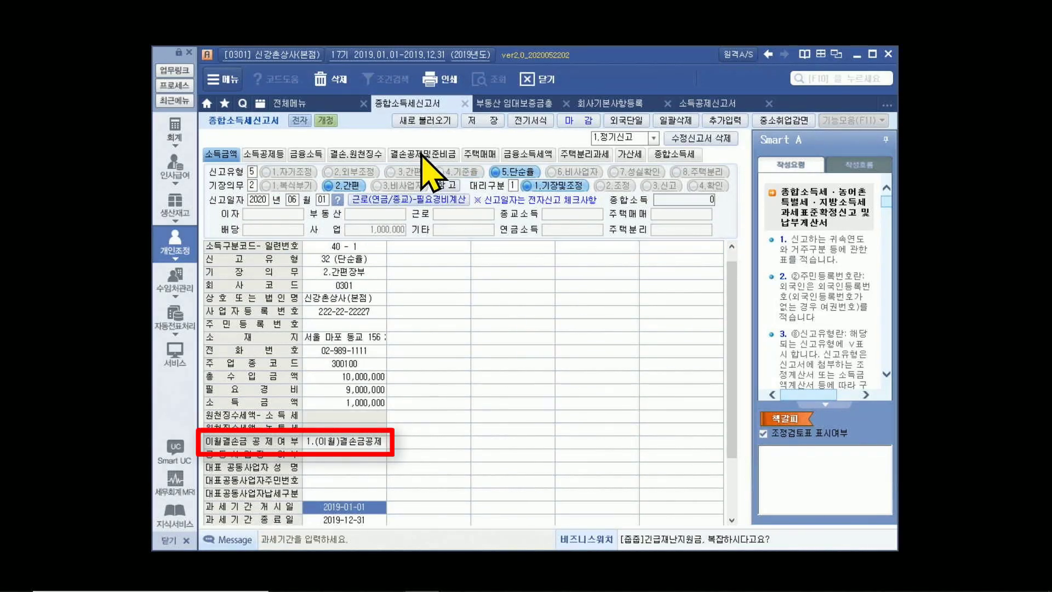
Check the carried-forward deduction in the loss deduction statement (결손공제및준비금), and view the Income Tax Act Article 45 image 추계-이월결손공제.PNG in Photos
{"action": "left_click", "coordinate": [423, 155]}
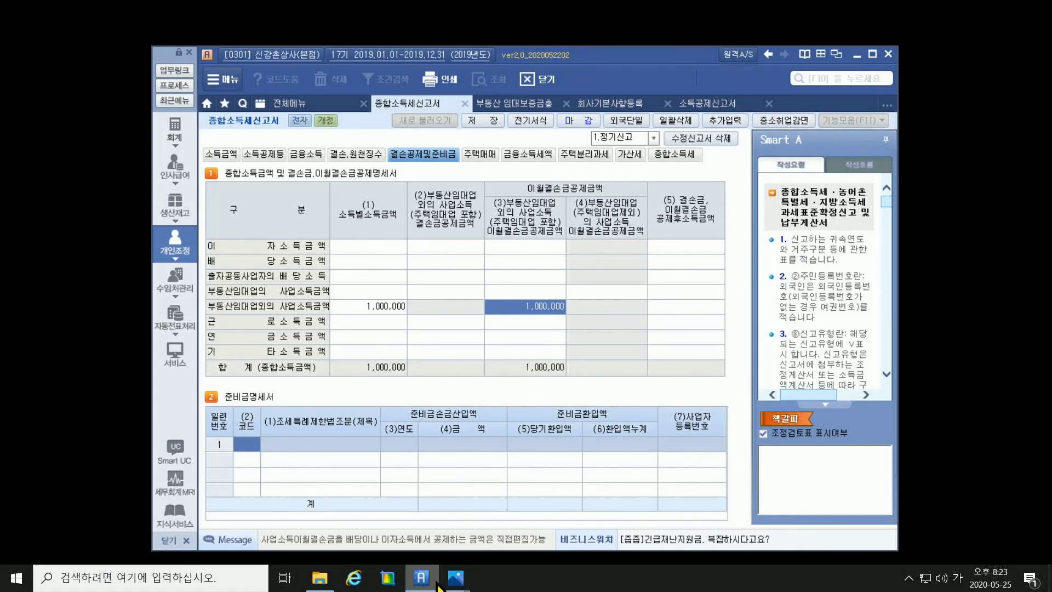
{"action": "mouse_move", "coordinate": [452, 578]}
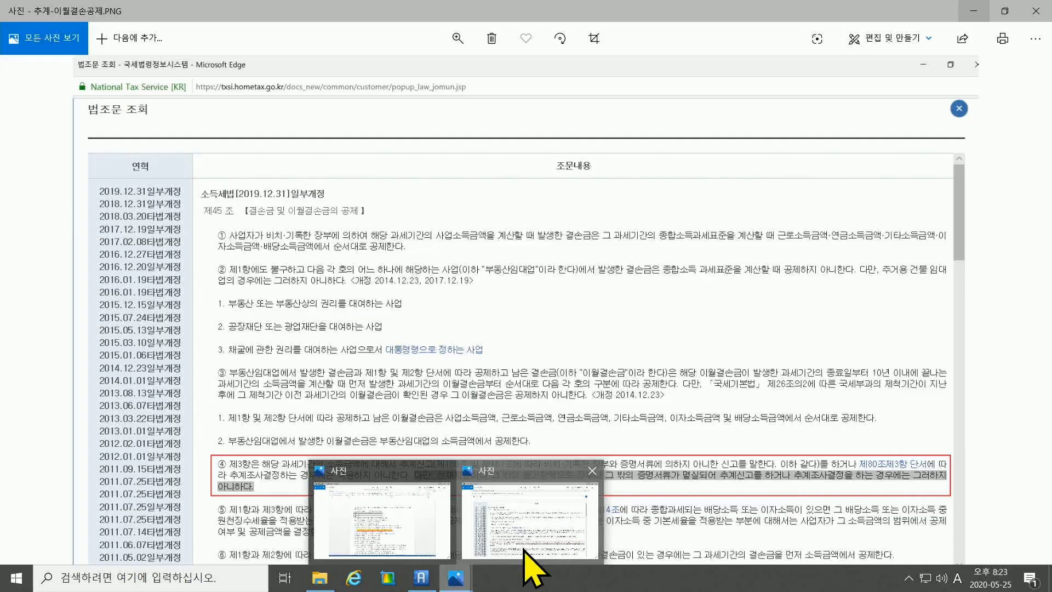
{"action": "left_click", "coordinate": [534, 568]}
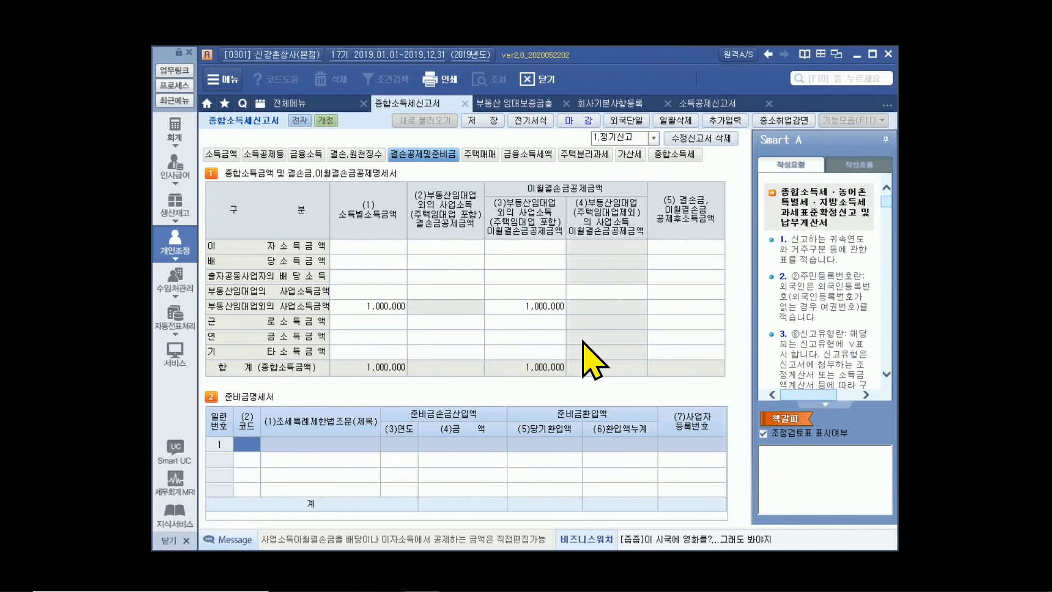
Back in Smart A, review the first business income entry's filing type (신고유형) and its 이월결손금 공제여부 setting in the income amounts section
{"action": "left_click", "coordinate": [221, 155]}
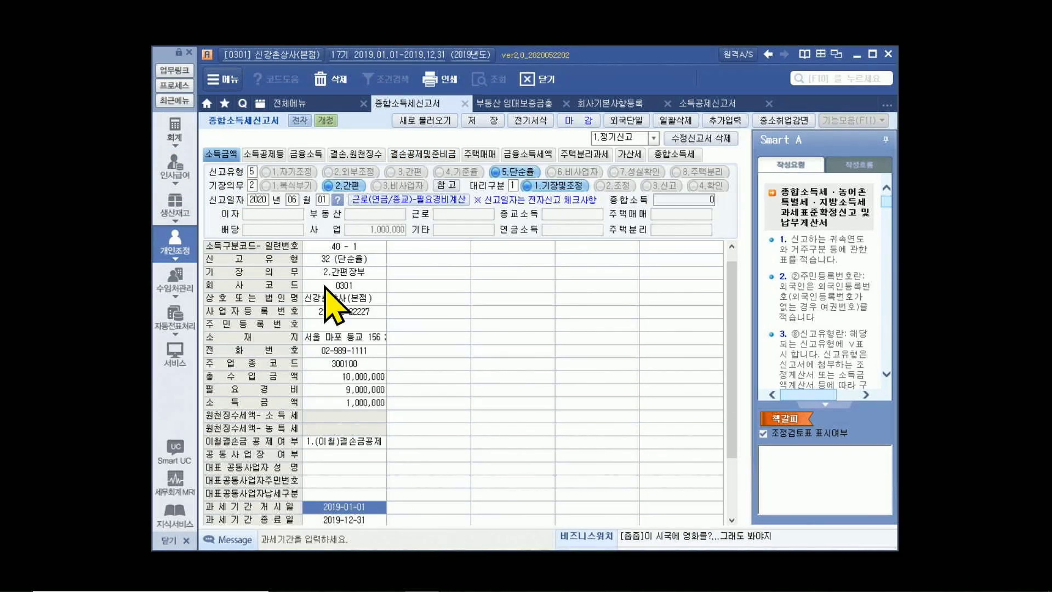
{"action": "left_click", "coordinate": [340, 261]}
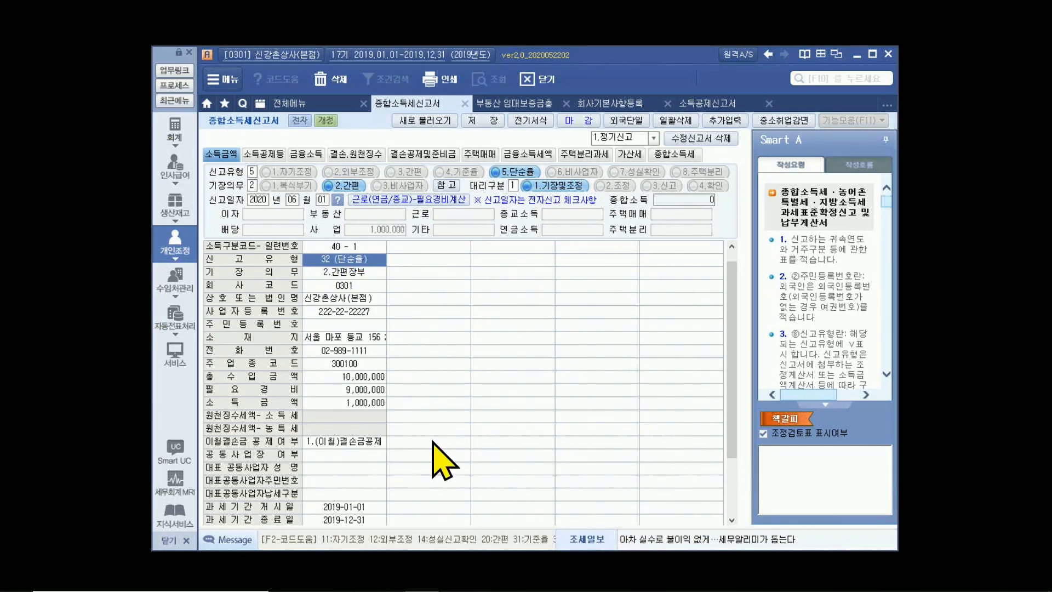
{"action": "left_click", "coordinate": [359, 441]}
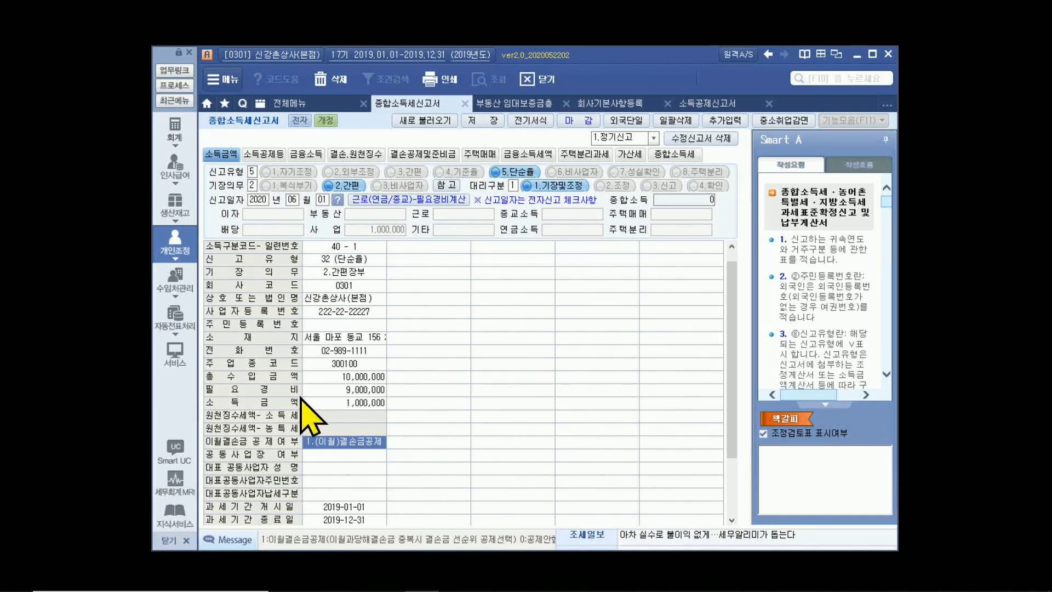